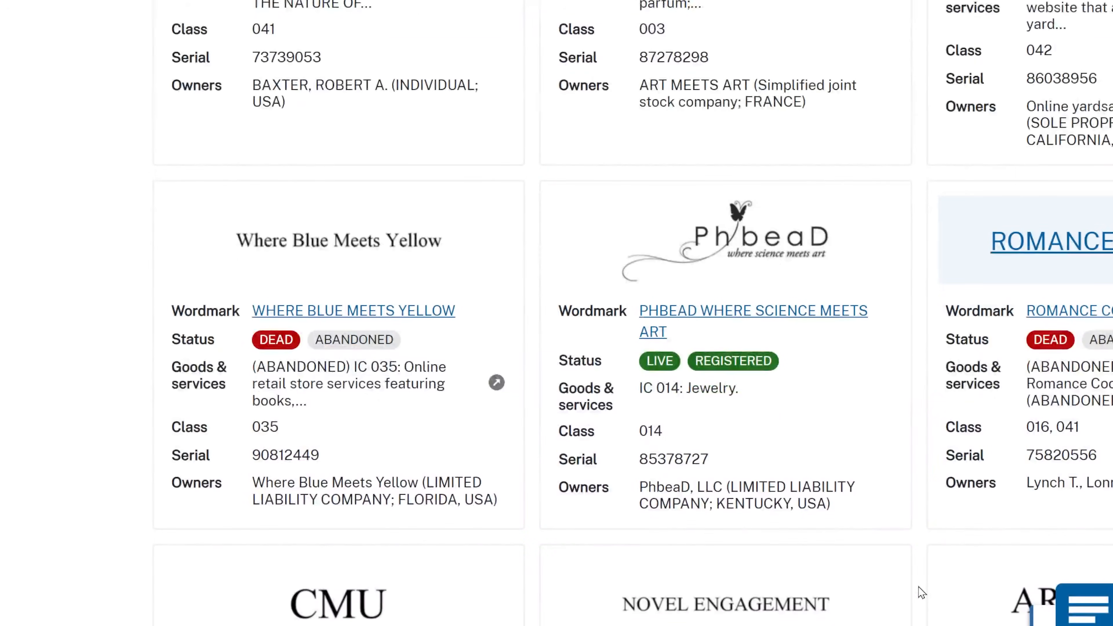
Review the trademark search results for registered wordmarks similar to the phrase "Where art meets romance", checking each mark's status and class
{"action": "scroll", "coordinate": [921, 591], "scroll_direction": "down", "scroll_amount": 5}
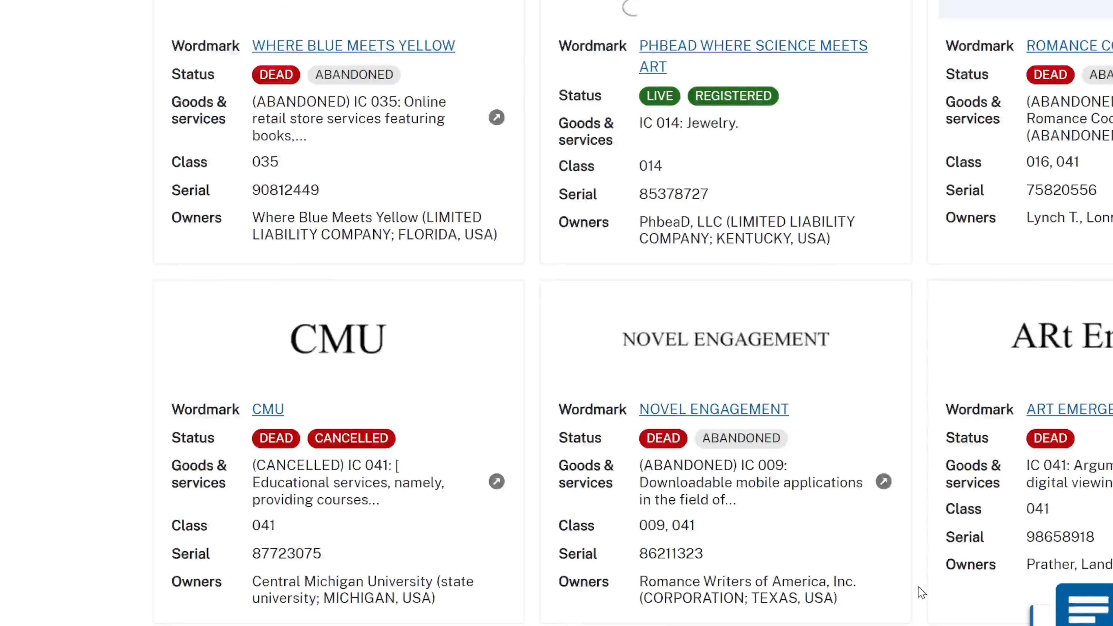
{"action": "scroll", "coordinate": [922, 591], "scroll_direction": "down", "scroll_amount": 2}
{"action": "scroll", "coordinate": [921, 593], "scroll_direction": "down", "scroll_amount": 13}
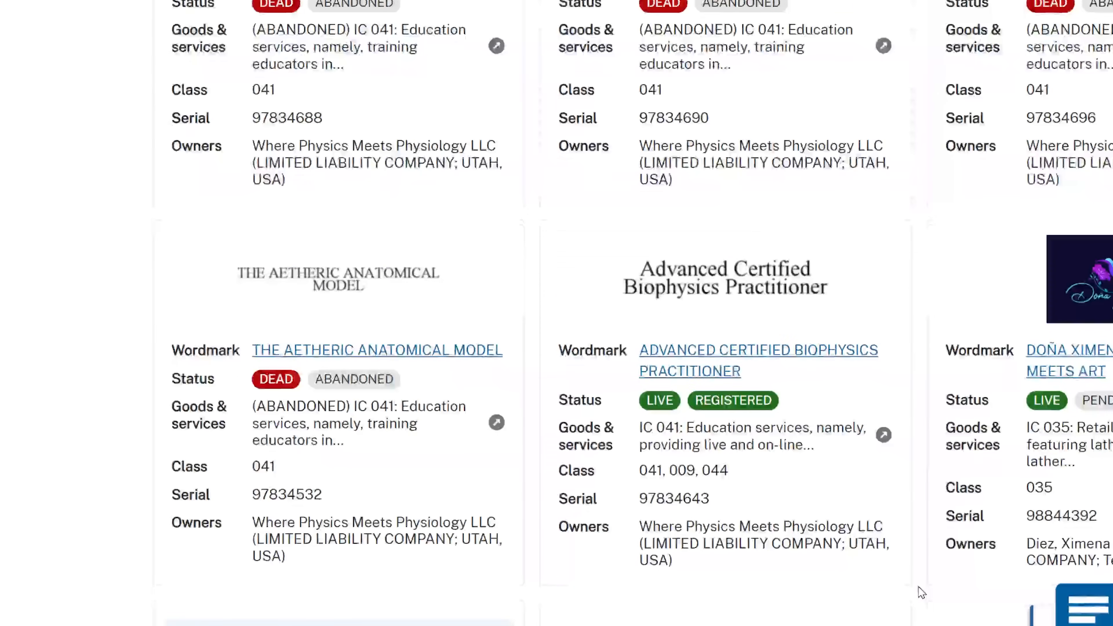
{"action": "scroll", "coordinate": [919, 586], "scroll_direction": "down", "scroll_amount": 3}
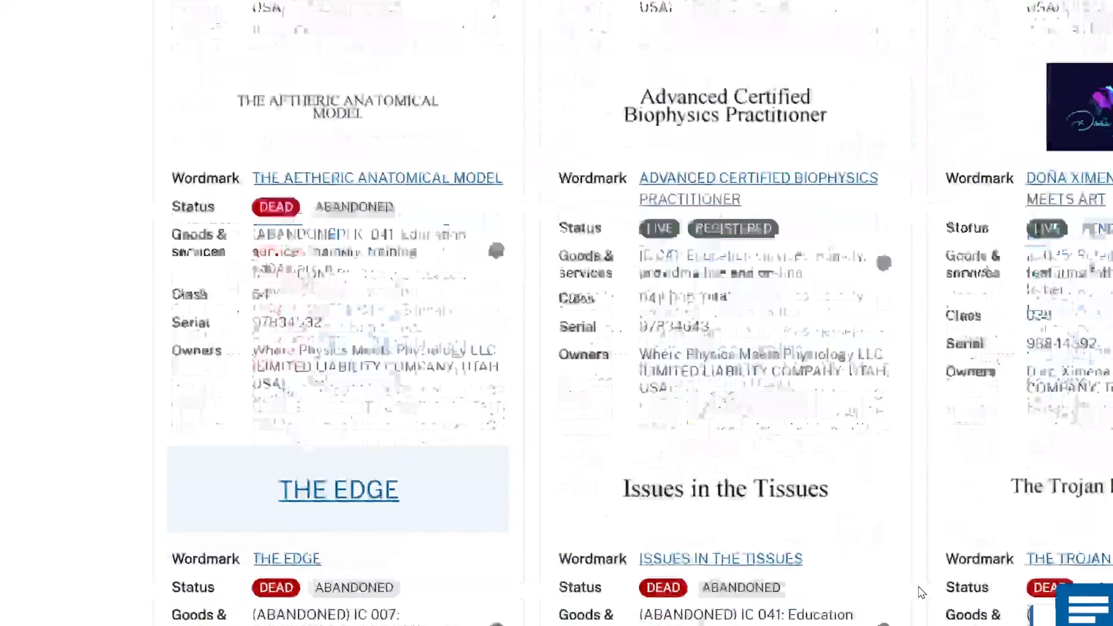
{"action": "scroll", "coordinate": [922, 592], "scroll_direction": "down", "scroll_amount": 2}
{"action": "scroll", "coordinate": [921, 592], "scroll_direction": "down", "scroll_amount": 10}
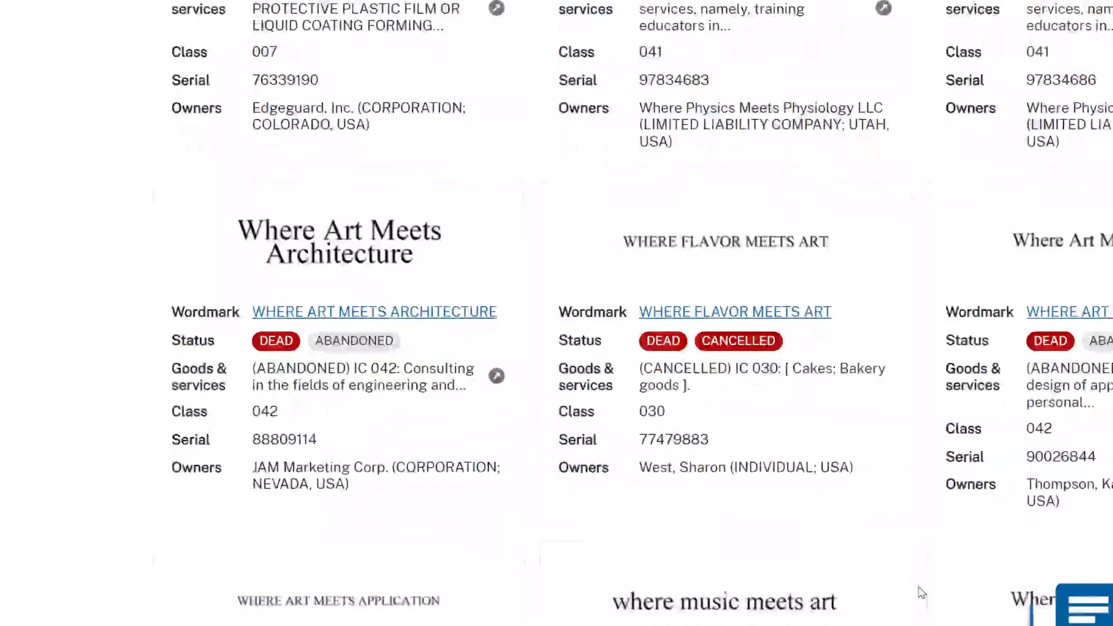
{"action": "scroll", "coordinate": [922, 592], "scroll_direction": "down", "scroll_amount": 7}
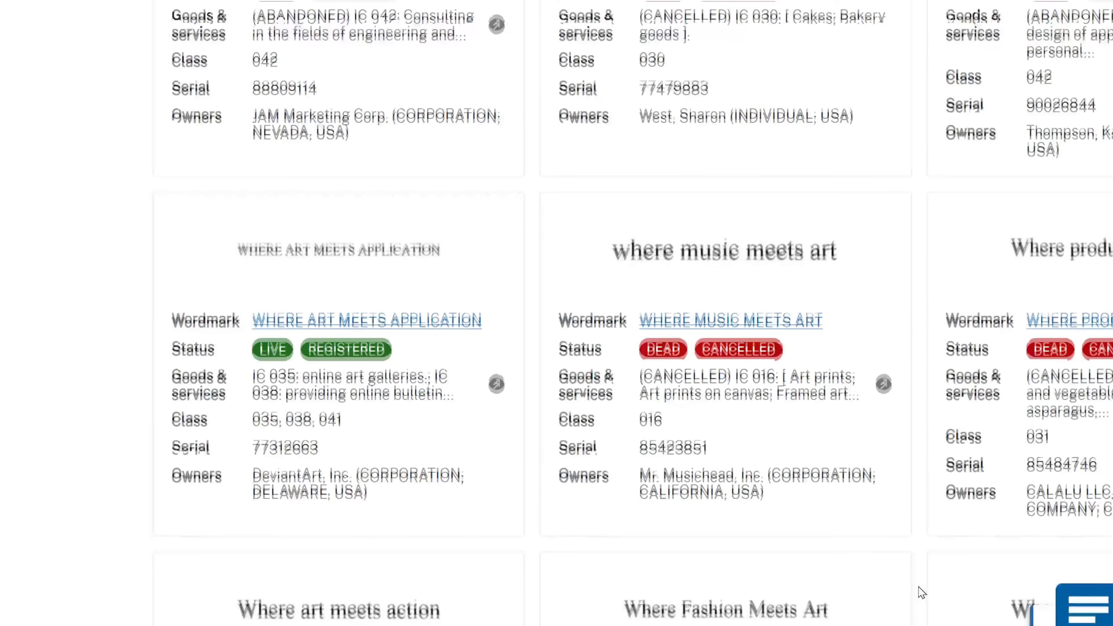
{"action": "scroll", "coordinate": [921, 592], "scroll_direction": "down", "scroll_amount": 15}
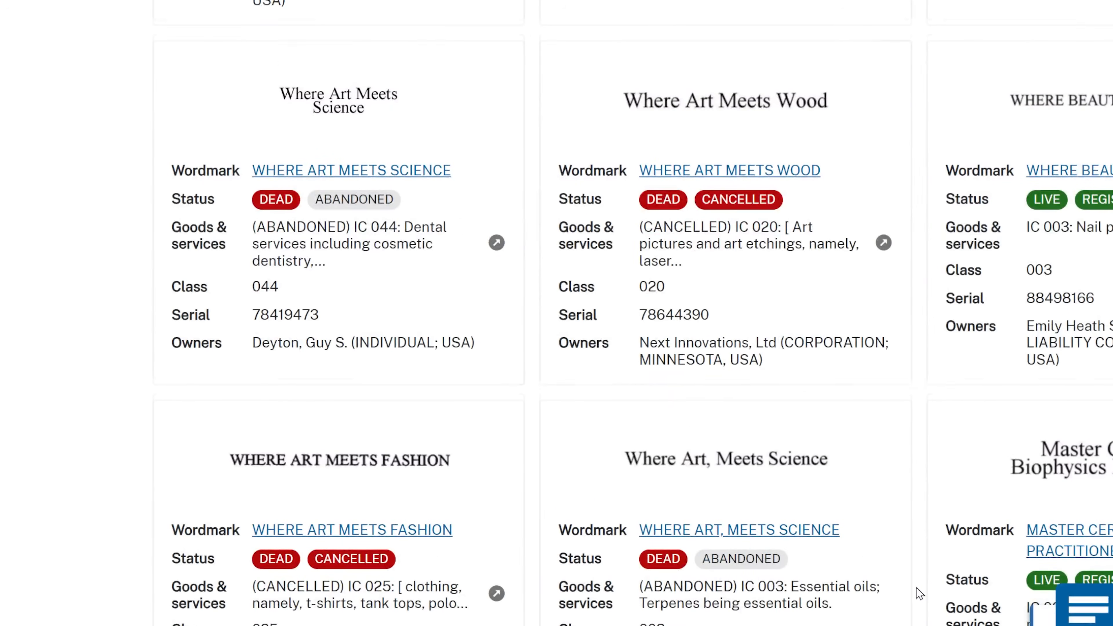
{"action": "scroll", "coordinate": [920, 593], "scroll_direction": "down", "scroll_amount": 20}
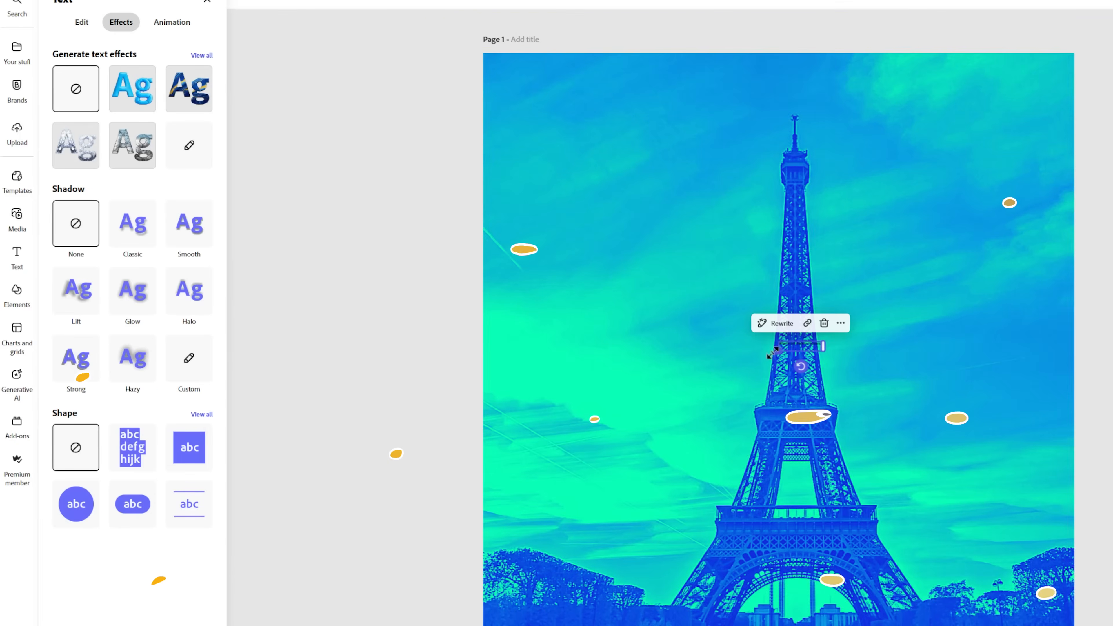
Enlarge the "Where art meets romance" text and place it in bold above the Eiffel Tower's tip
{"action": "left_click_drag", "start_coordinate": [772, 352], "coordinate": [556, 417]}
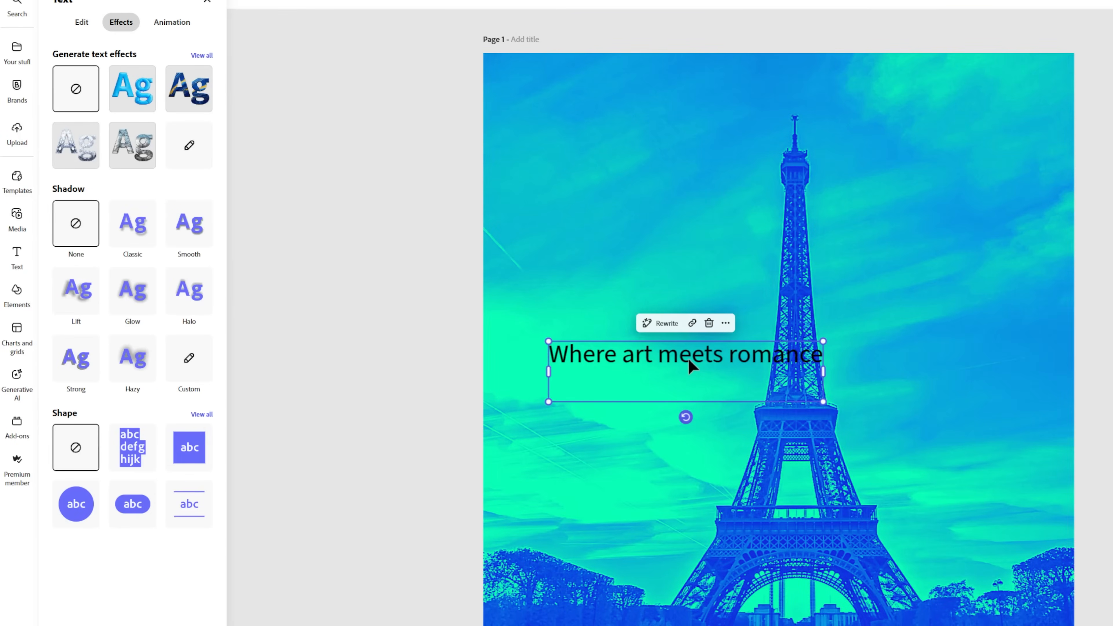
{"action": "left_click_drag", "start_coordinate": [689, 363], "coordinate": [800, 94]}
{"action": "left_click", "coordinate": [83, 23]}
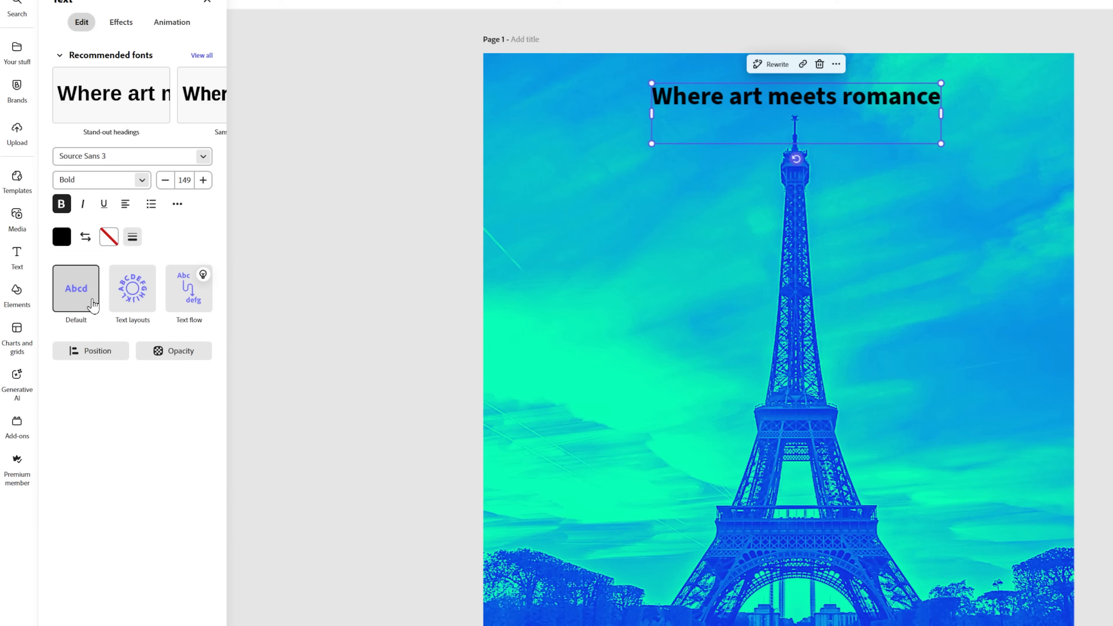
Apply the Arch text layout and enlarge the arched text so it curves around the top of the tower
{"action": "left_click", "coordinate": [127, 302]}
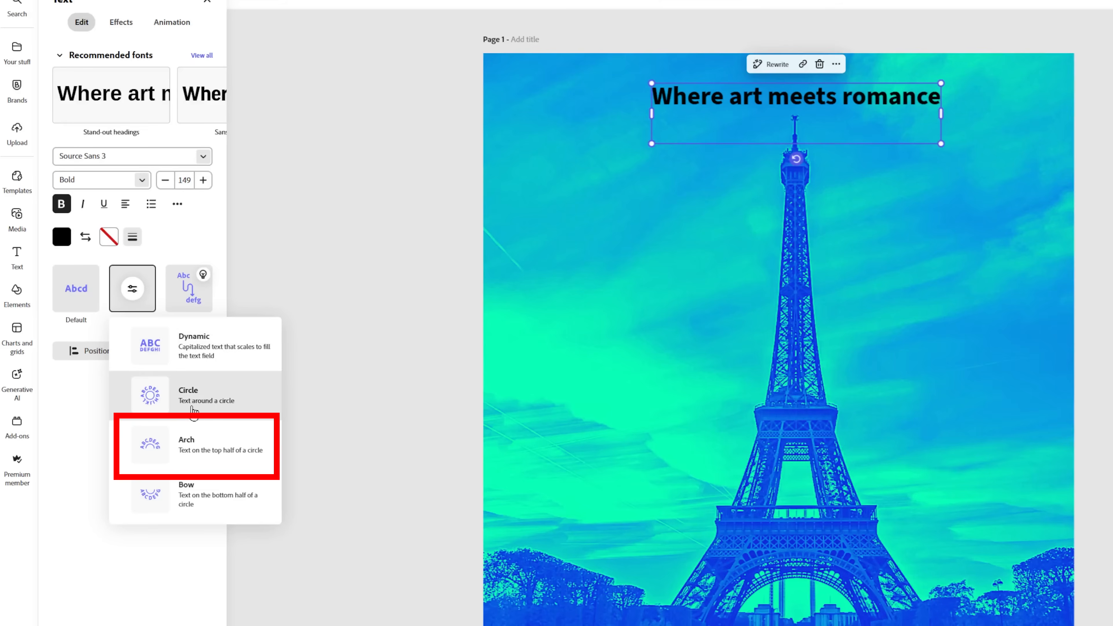
{"action": "left_click", "coordinate": [195, 445]}
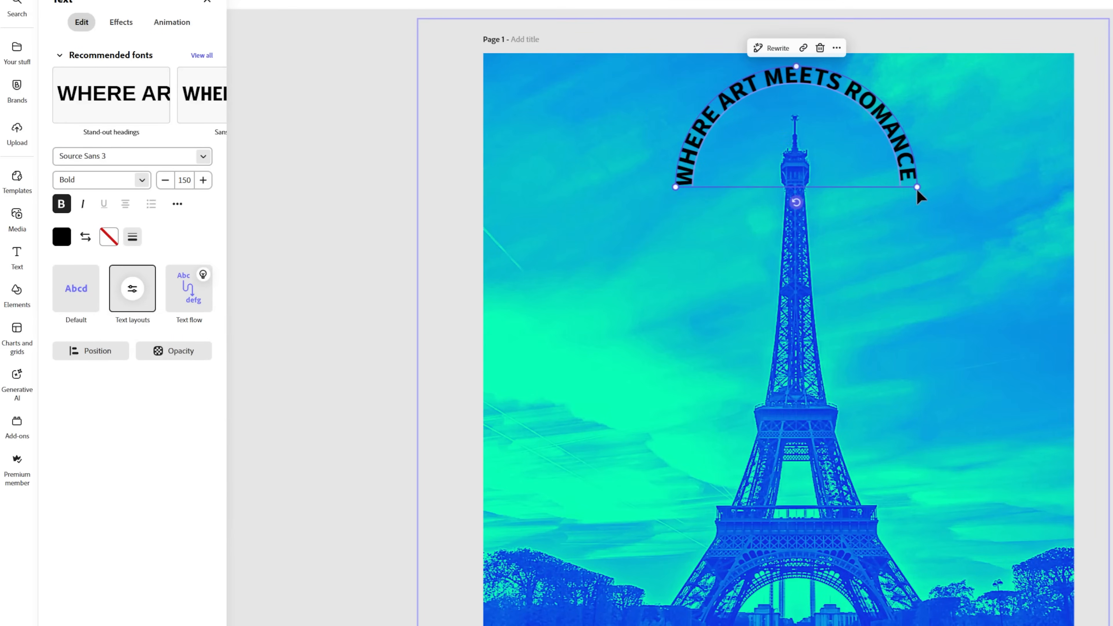
{"action": "left_click_drag", "start_coordinate": [917, 188], "coordinate": [995, 209]}
{"action": "left_click_drag", "start_coordinate": [968, 117], "coordinate": [966, 198]}
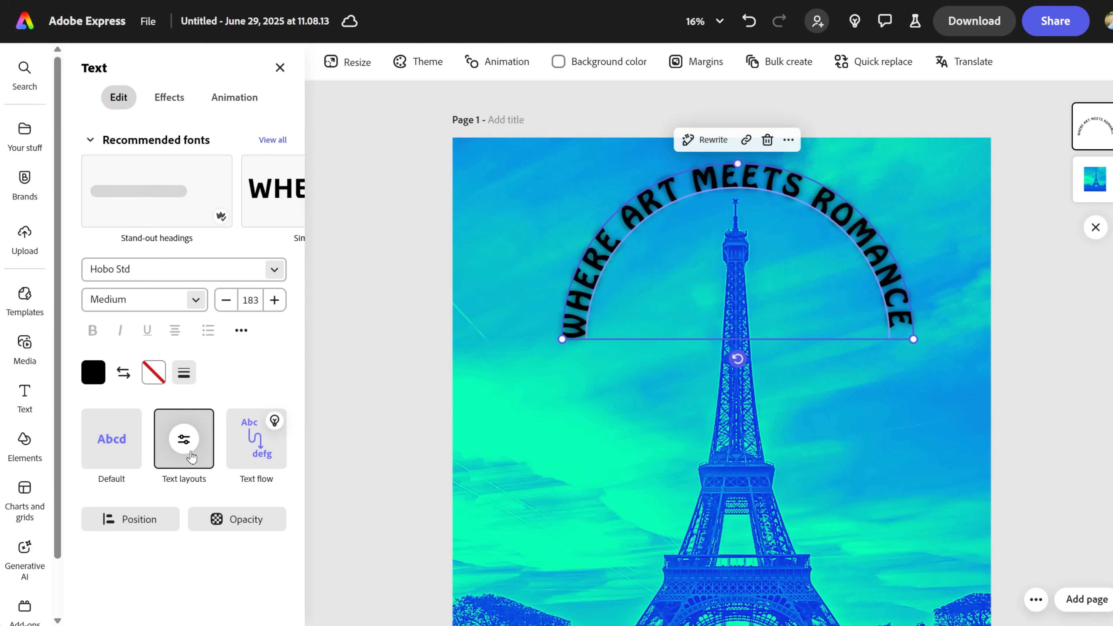
Try the Dynamic layout on the text in a wider text box and return it to the Arch layout
{"action": "left_click", "coordinate": [133, 295]}
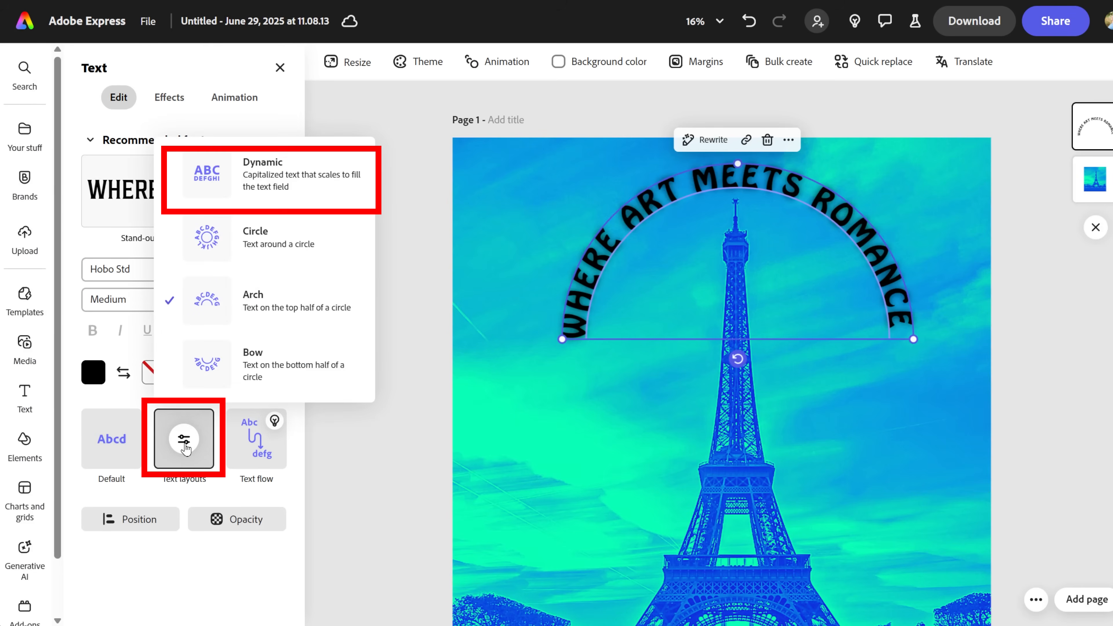
{"action": "left_click", "coordinate": [276, 184]}
{"action": "scroll", "coordinate": [889, 440], "scroll_direction": "down", "scroll_amount": 1}
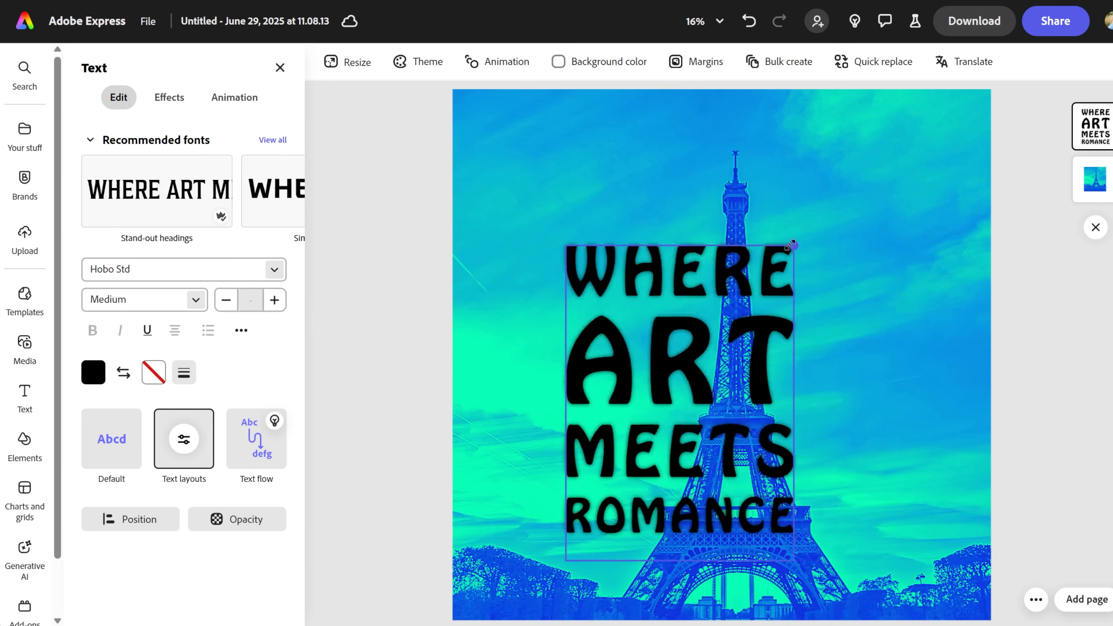
{"action": "left_click_drag", "start_coordinate": [794, 244], "coordinate": [895, 301]}
{"action": "left_click", "coordinate": [791, 349]}
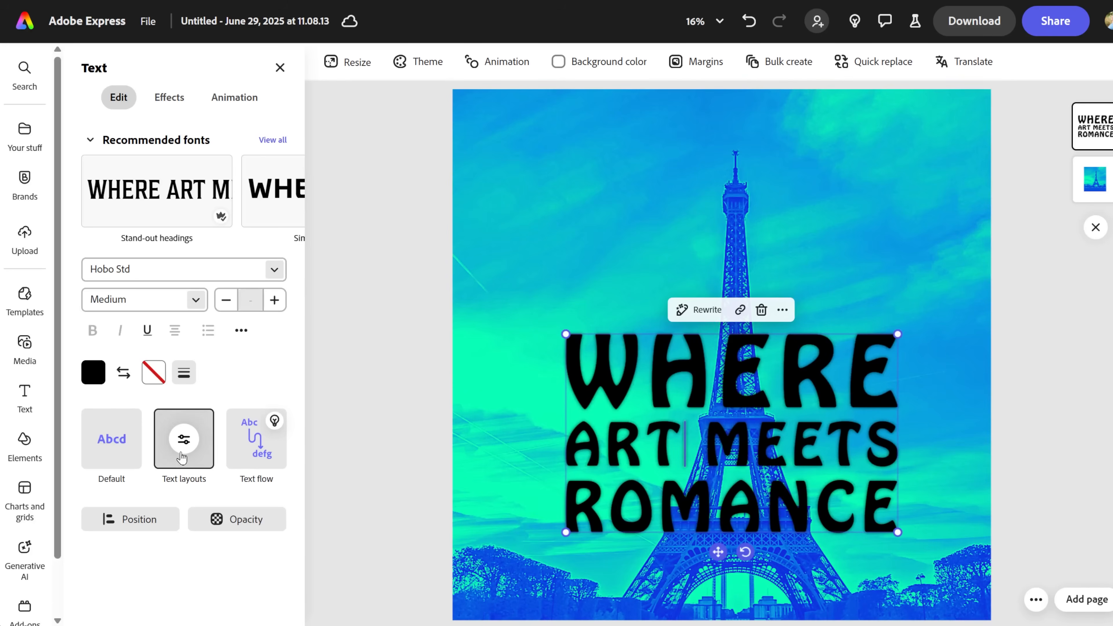
{"action": "left_click", "coordinate": [184, 440]}
{"action": "left_click", "coordinate": [218, 310]}
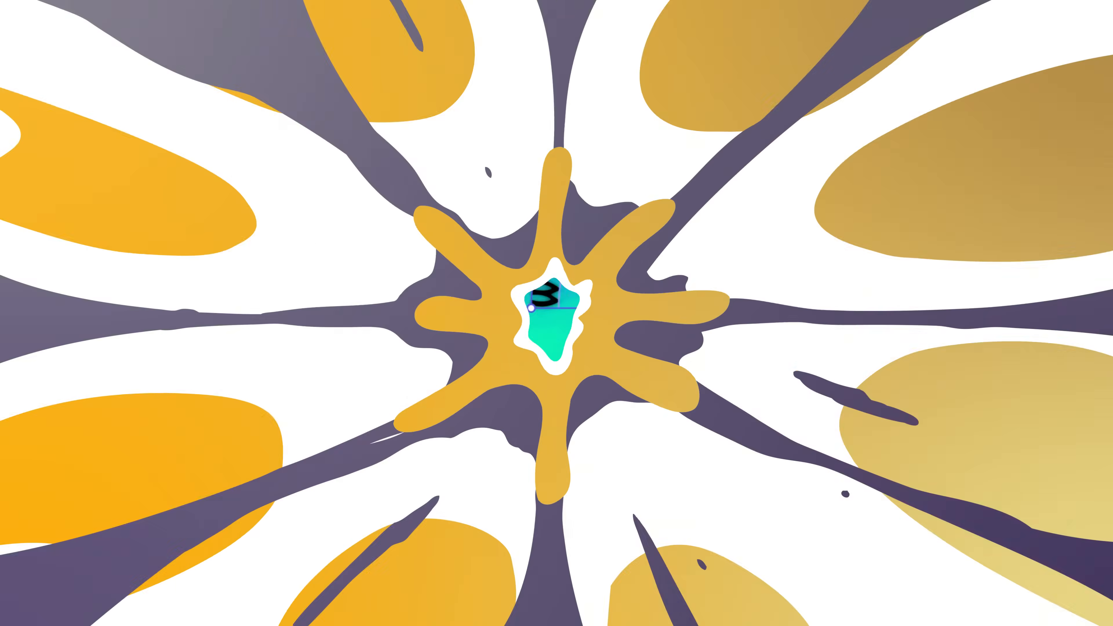
Set the arched text's fill to a custom bright magenta after trying the dark blue and dark red recommended colors
{"action": "left_click", "coordinate": [93, 372]}
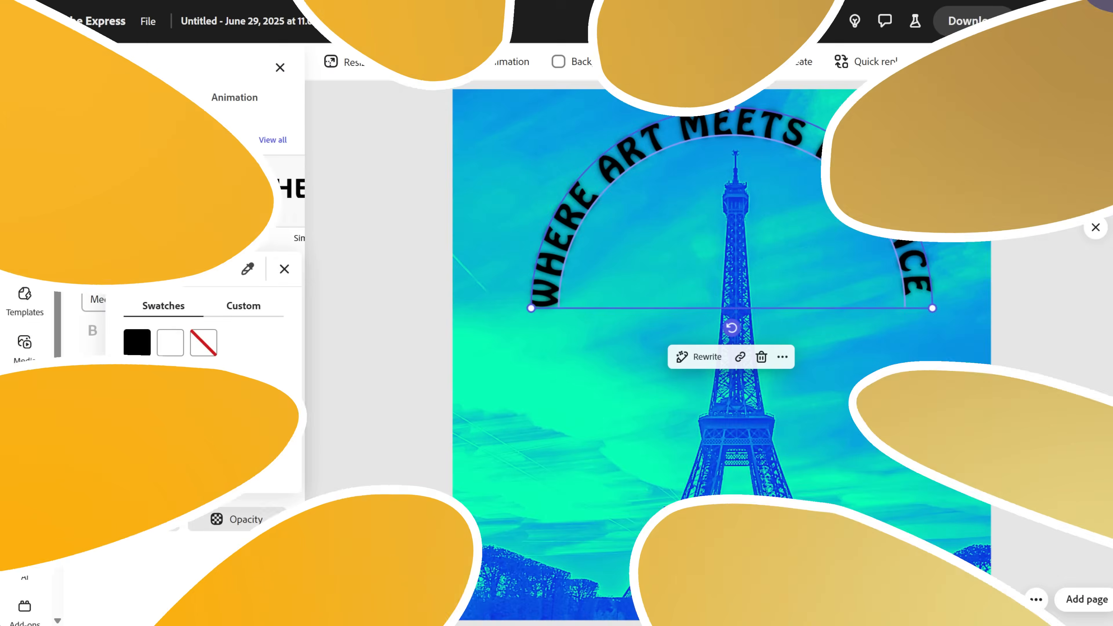
{"action": "left_click", "coordinate": [170, 416]}
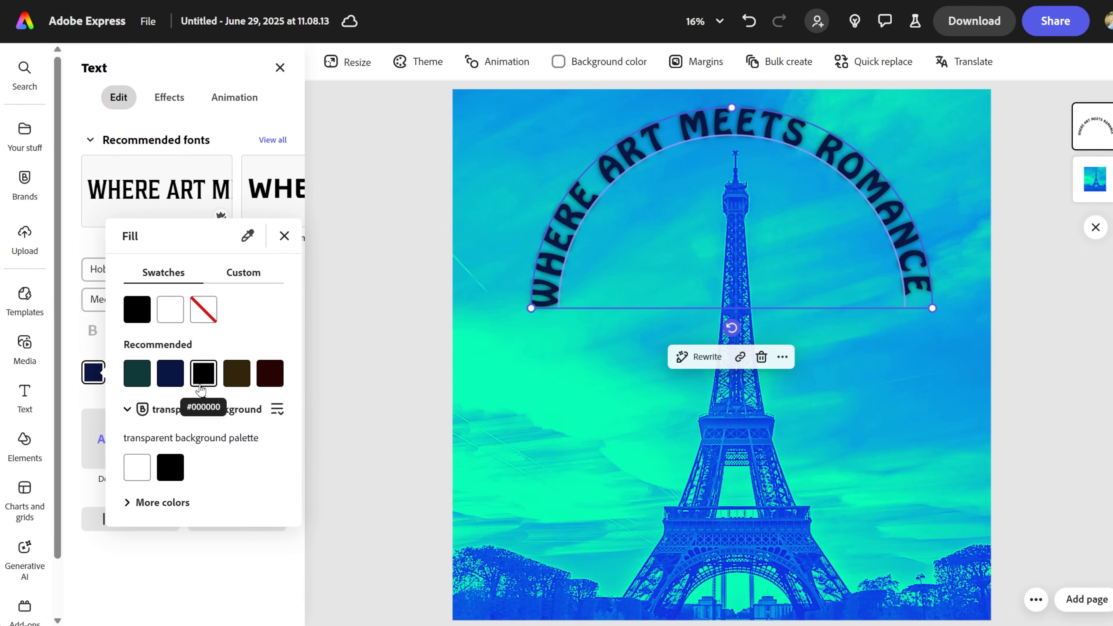
{"action": "left_click", "coordinate": [270, 373]}
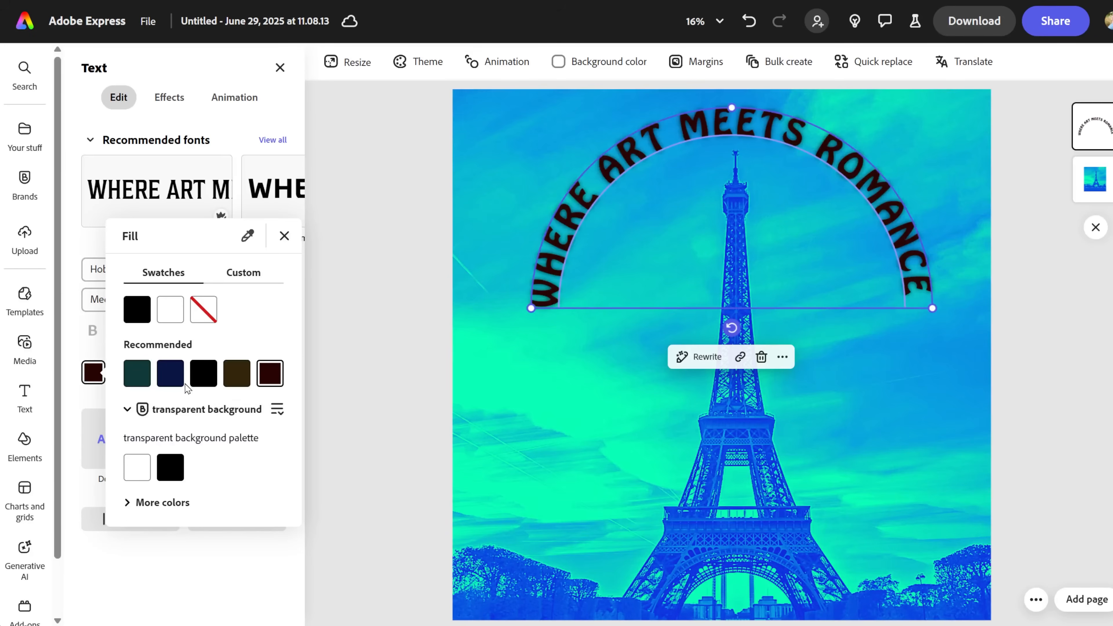
{"action": "left_click", "coordinate": [243, 272]}
{"action": "left_click", "coordinate": [231, 299]}
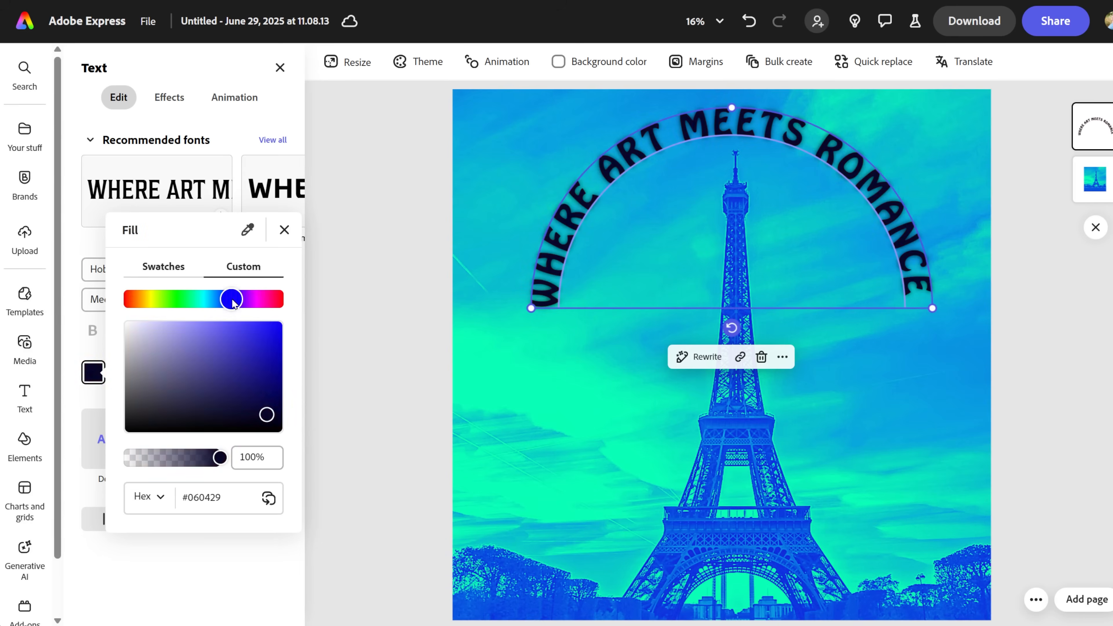
{"action": "left_click_drag", "start_coordinate": [232, 300], "coordinate": [275, 300]}
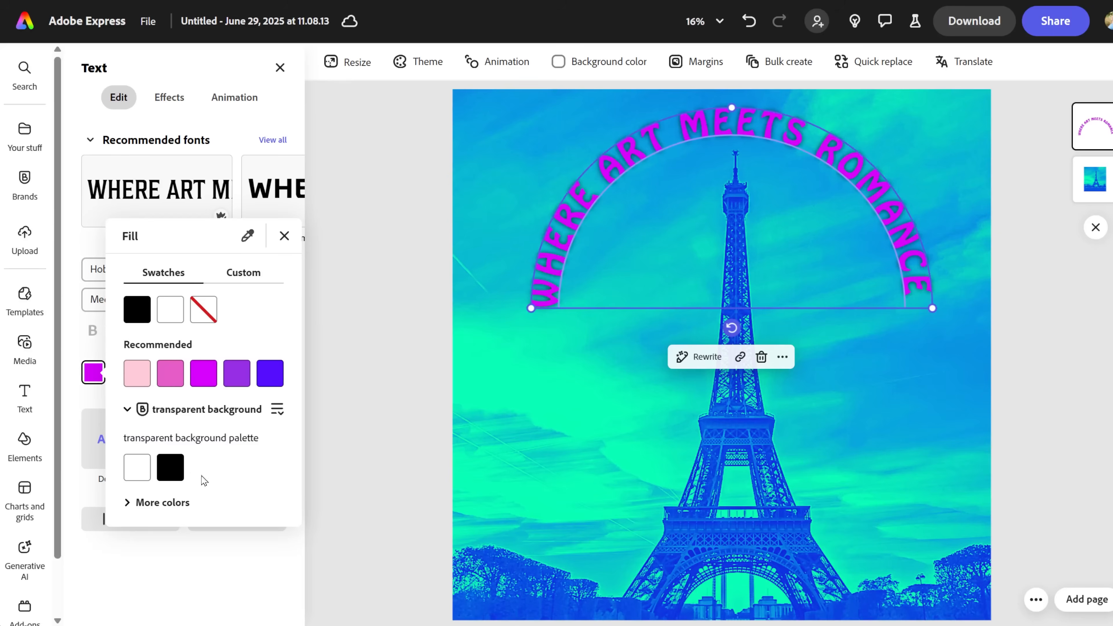
{"action": "left_click", "coordinate": [157, 511]}
{"action": "scroll", "coordinate": [210, 504], "scroll_direction": "down", "scroll_amount": 5}
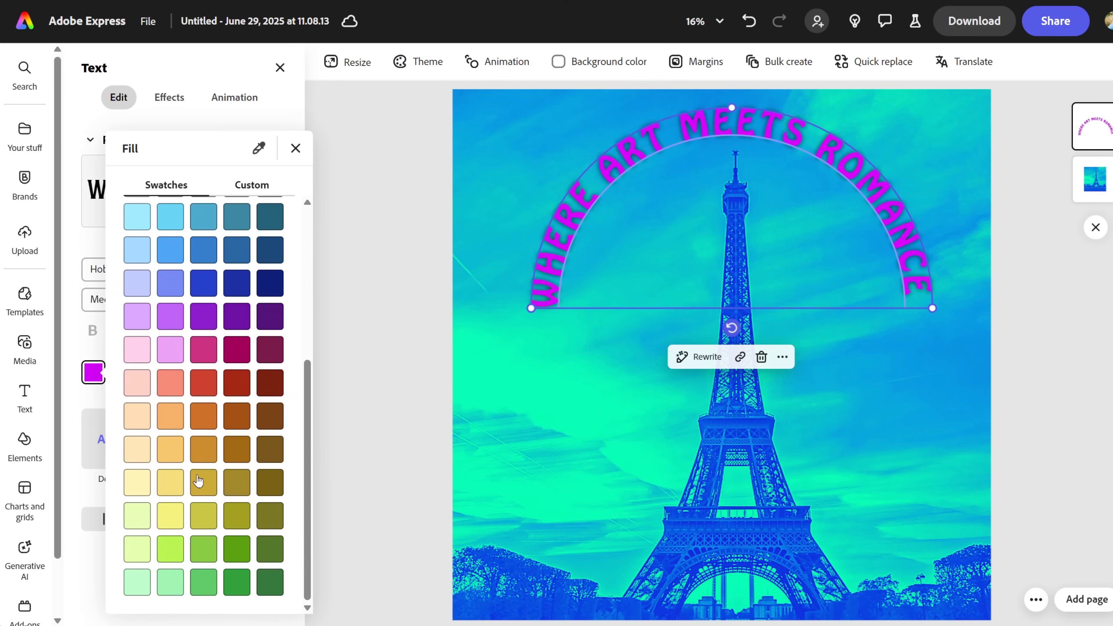
{"action": "left_click", "coordinate": [102, 572]}
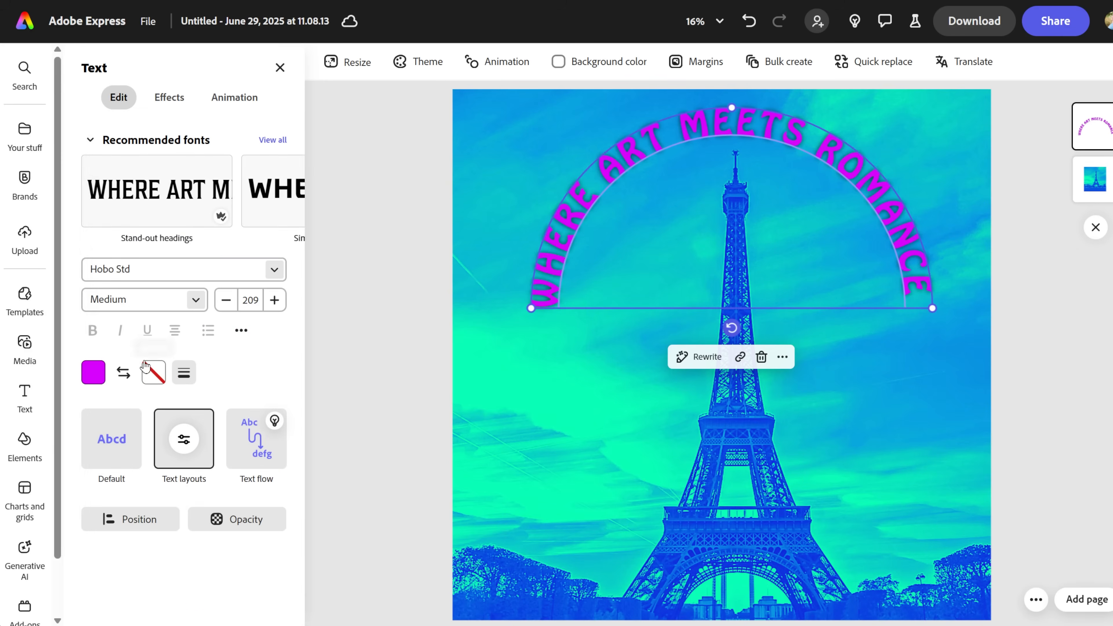
Give the arched text a black outline and increase the outline thickness
{"action": "left_click", "coordinate": [154, 373]}
{"action": "left_click", "coordinate": [198, 309]}
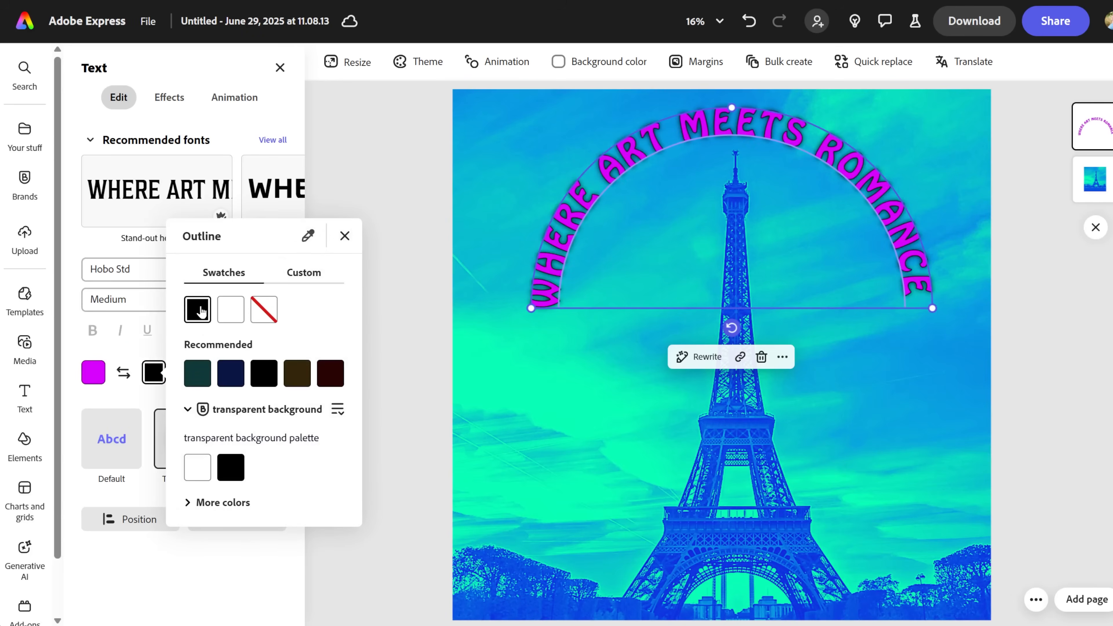
{"action": "left_click", "coordinate": [184, 373]}
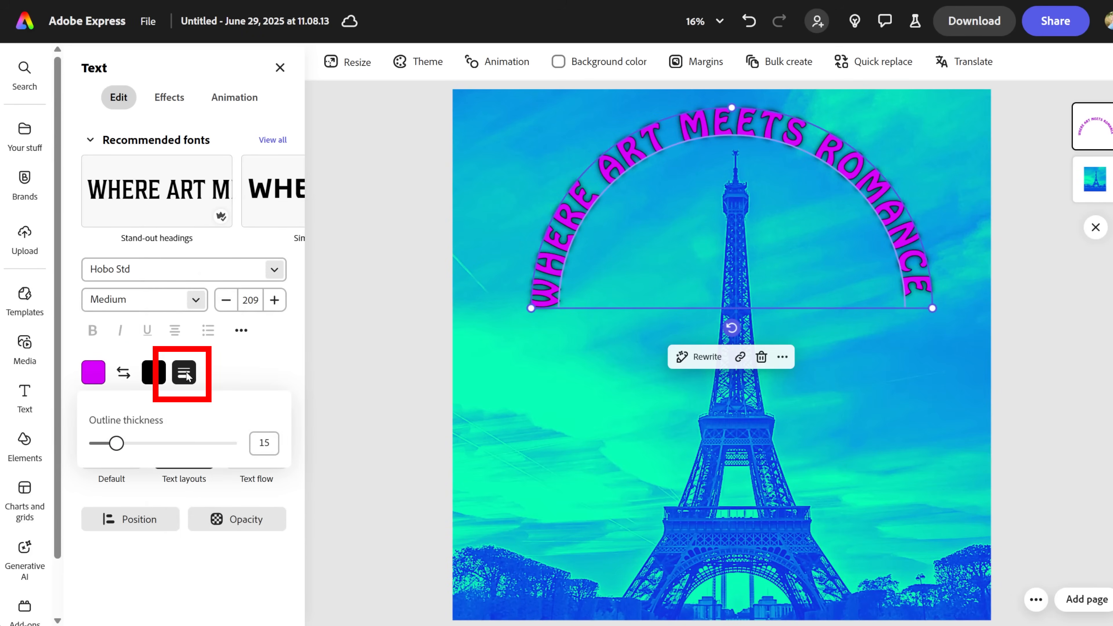
{"action": "mouse_move", "coordinate": [180, 443]}
{"action": "left_mouse_down"}
{"action": "mouse_move", "coordinate": [219, 443]}
{"action": "mouse_move", "coordinate": [177, 444]}
{"action": "left_mouse_up"}
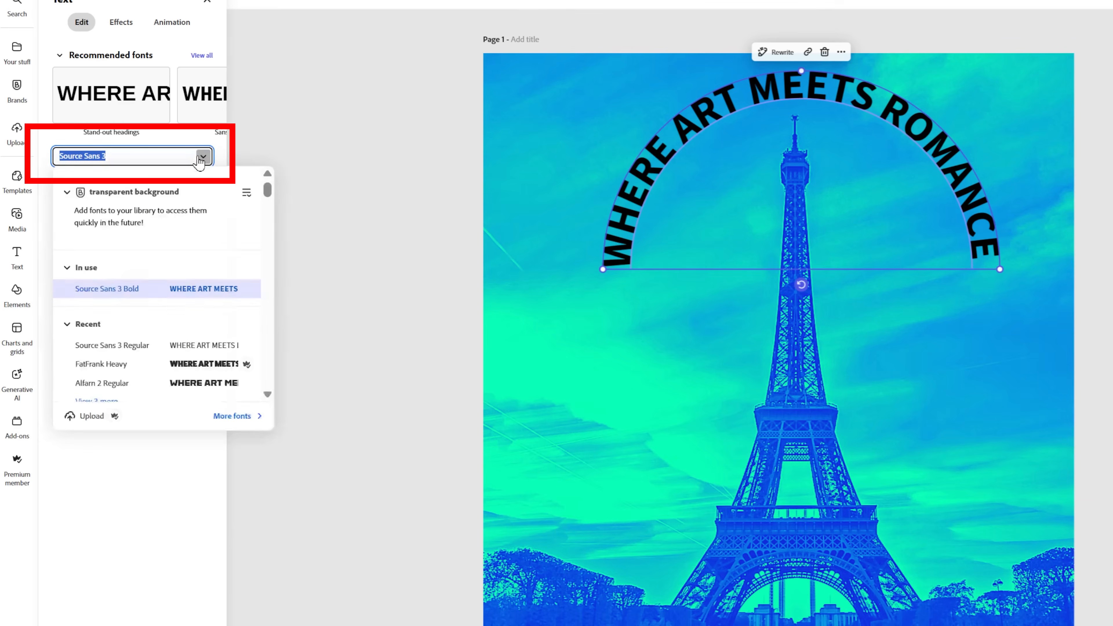
Try the Alfarn 2 and Above the Beyond Script fonts on the arched text and browse the font list for alternatives
{"action": "left_click", "coordinate": [213, 389]}
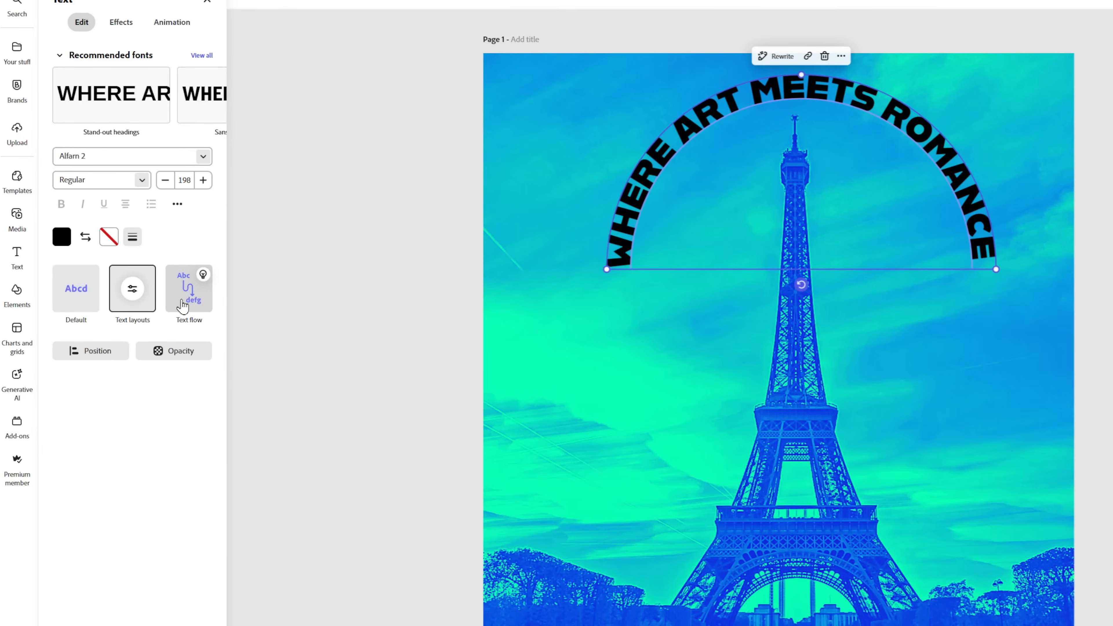
{"action": "left_click", "coordinate": [191, 157]}
{"action": "scroll", "coordinate": [146, 353], "scroll_direction": "down", "scroll_amount": 5}
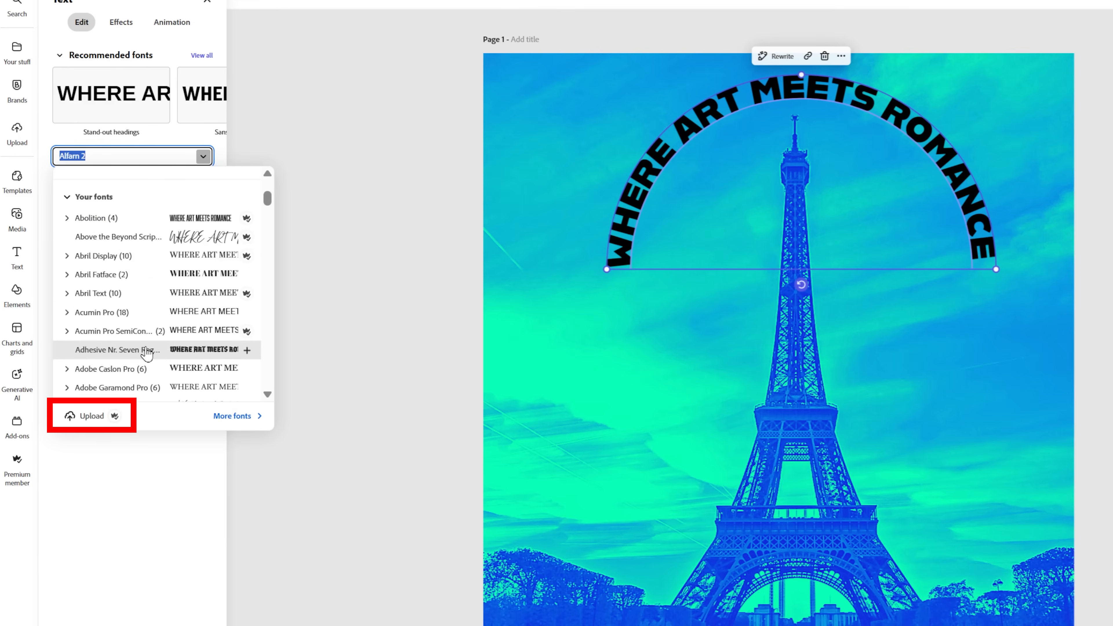
{"action": "left_click", "coordinate": [173, 236]}
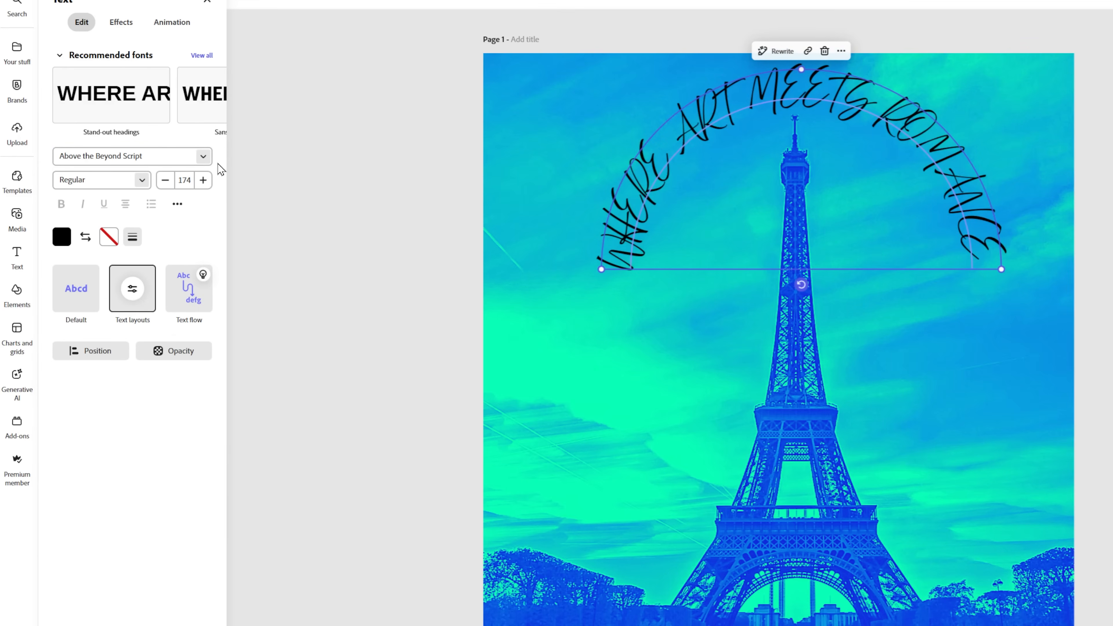
{"action": "left_click", "coordinate": [193, 150]}
{"action": "left_click", "coordinate": [202, 157]}
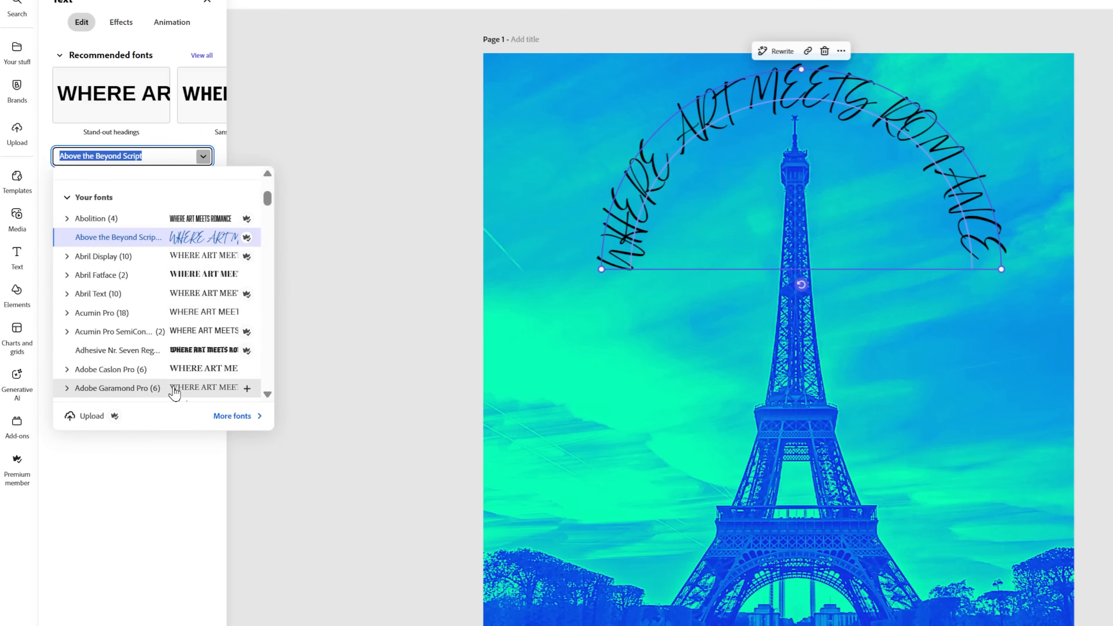
{"action": "scroll", "coordinate": [174, 388], "scroll_direction": "down", "scroll_amount": 5}
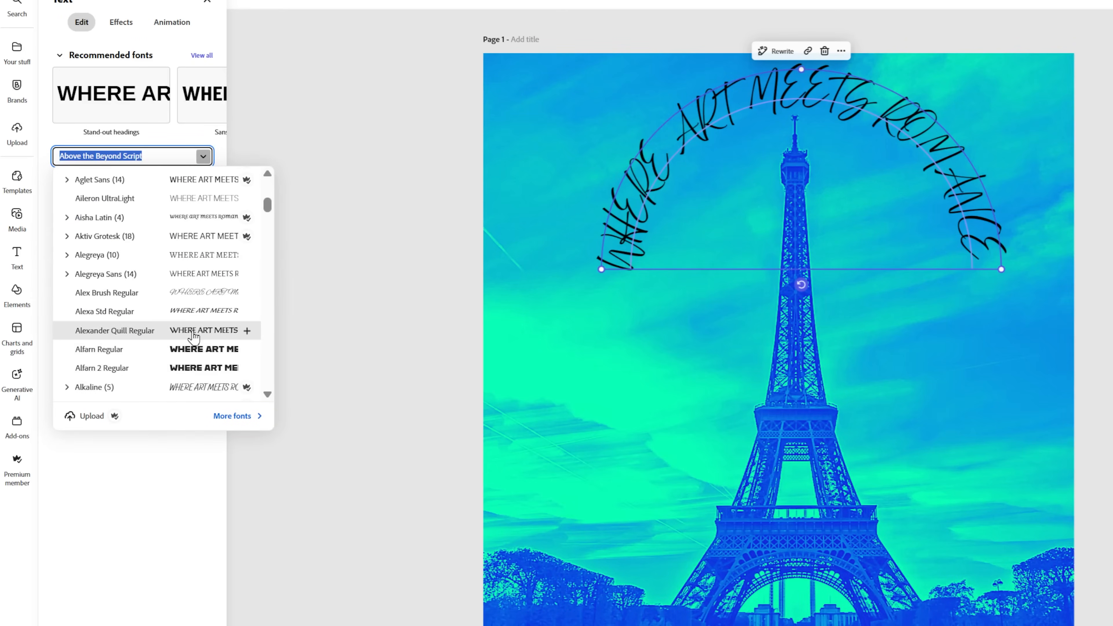
{"action": "scroll", "coordinate": [187, 356], "scroll_direction": "down", "scroll_amount": 2}
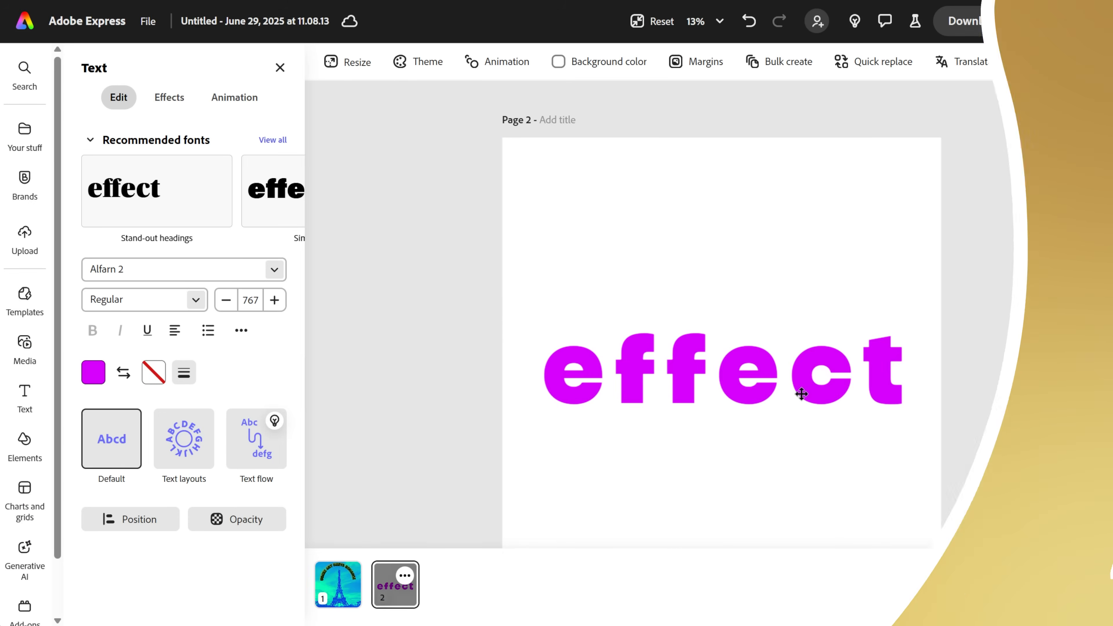
Open the text effects and apply the Lift shadow to the arched text after trying the Smooth shadow
{"action": "left_click", "coordinate": [162, 98]}
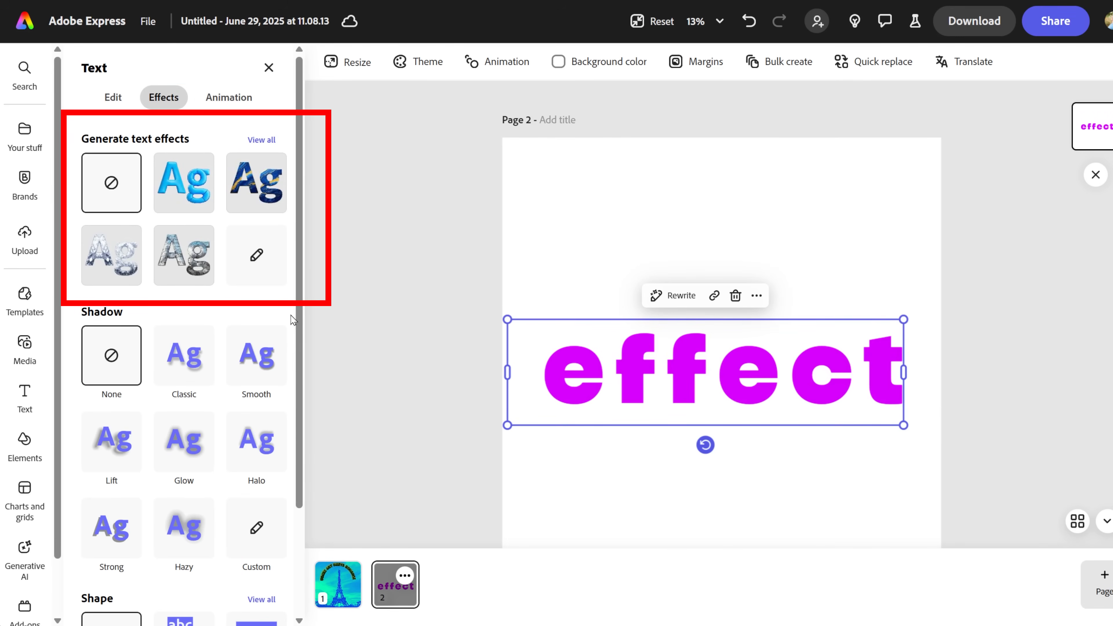
{"action": "scroll", "coordinate": [292, 320], "scroll_direction": "down", "scroll_amount": 3}
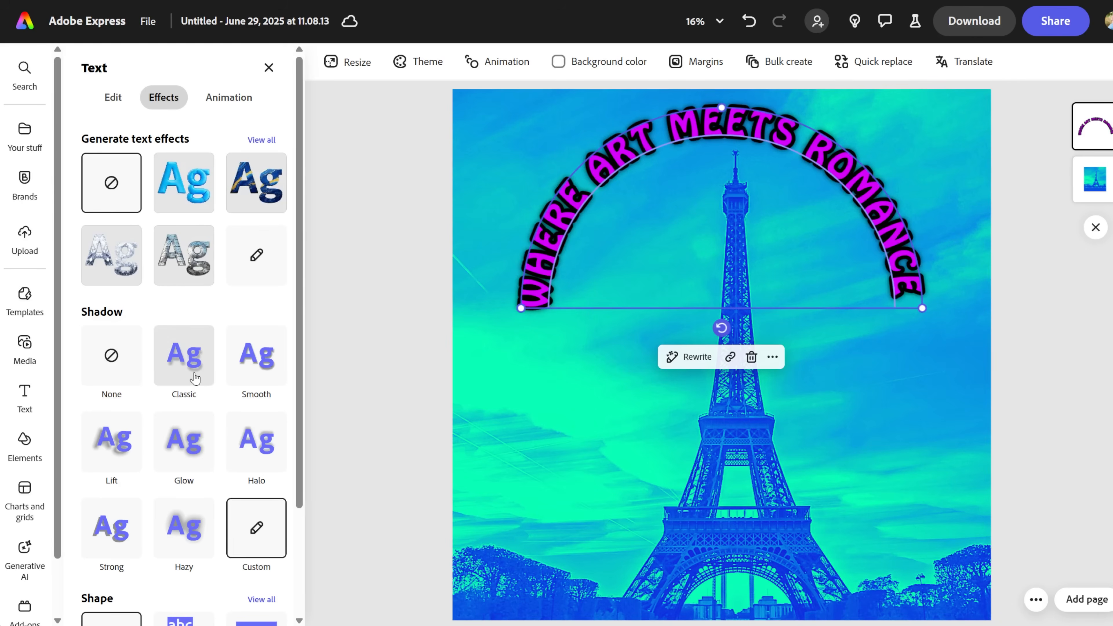
{"action": "left_click", "coordinate": [253, 355]}
{"action": "left_click", "coordinate": [123, 433]}
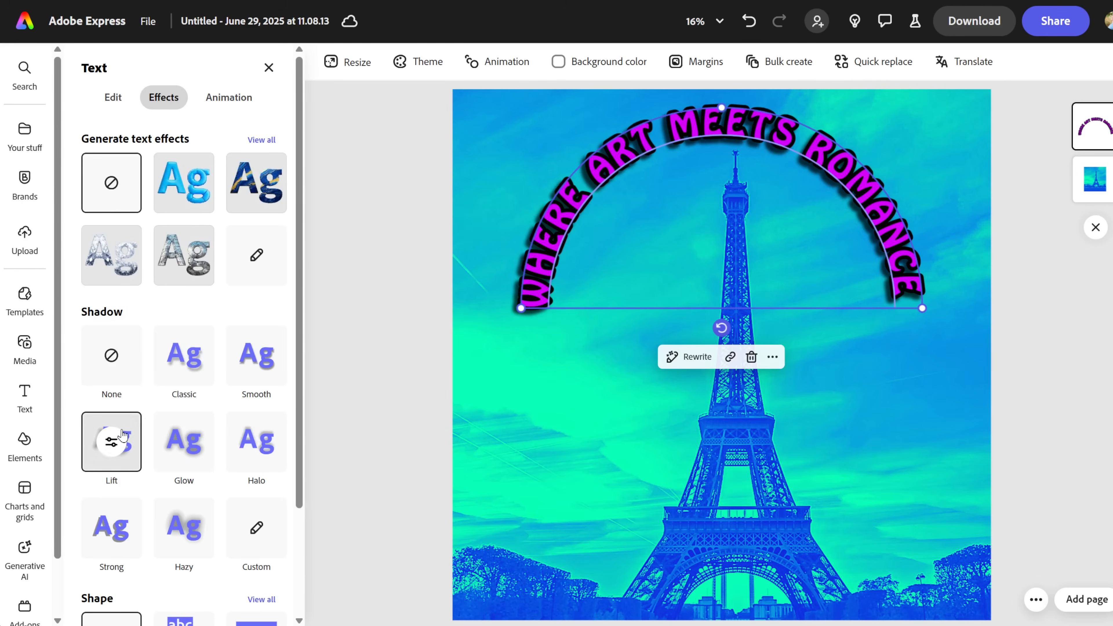
Try the Glow, Halo, Strong and Hazy shadows on the arched text
{"action": "left_click", "coordinate": [182, 440]}
{"action": "left_click", "coordinate": [255, 441]}
{"action": "left_click", "coordinate": [113, 526]}
{"action": "left_click", "coordinate": [184, 529]}
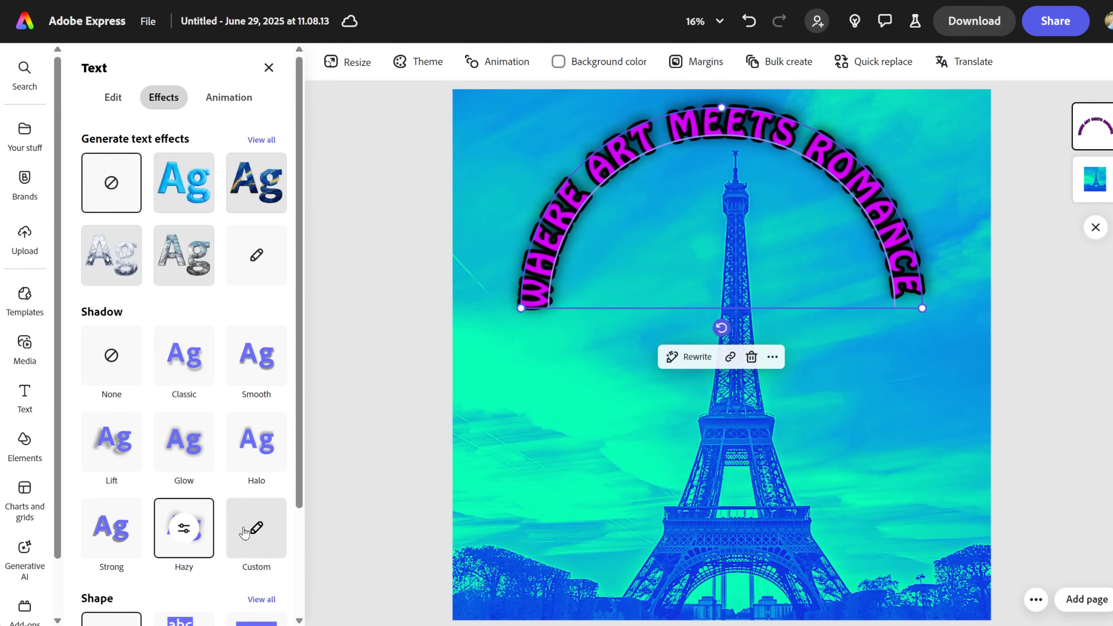
Give the arched text a custom shadow and set its color to olive yellow from the expanded color swatches
{"action": "scroll", "coordinate": [245, 532], "scroll_direction": "down", "scroll_amount": 3}
{"action": "left_click", "coordinate": [257, 391]}
{"action": "left_click", "coordinate": [389, 325]}
{"action": "left_click", "coordinate": [532, 327]}
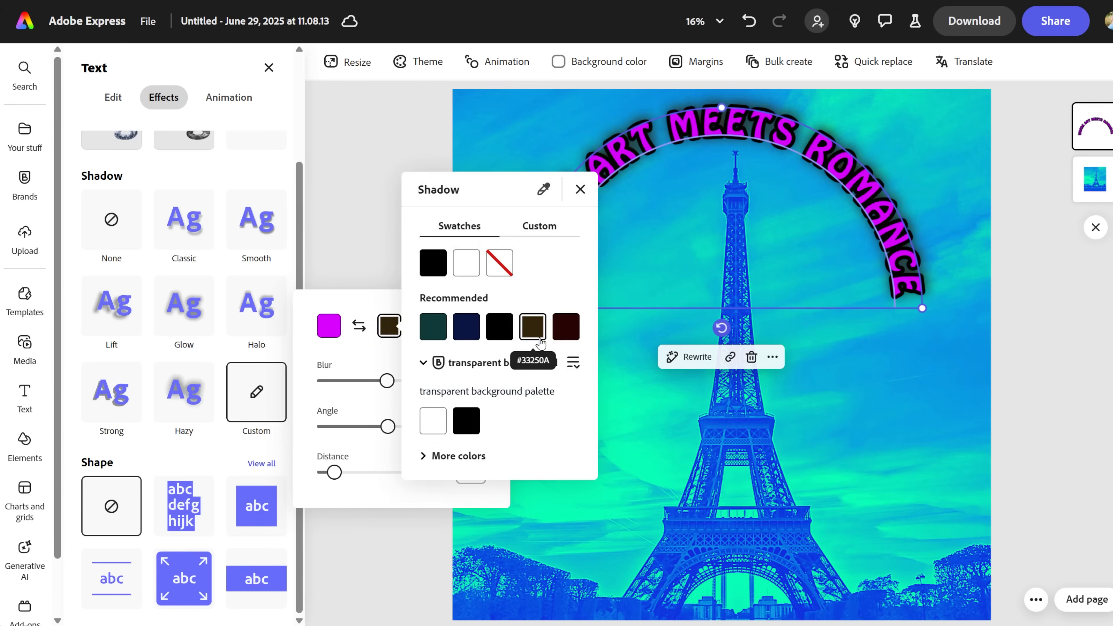
{"action": "left_click", "coordinate": [458, 456]}
{"action": "scroll", "coordinate": [499, 467], "scroll_direction": "down", "scroll_amount": 5}
{"action": "left_click", "coordinate": [532, 404]}
{"action": "left_click", "coordinate": [532, 438]}
{"action": "left_click", "coordinate": [532, 505]}
Set the custom shadow's blur to 87, angle to -45 and distance to 26
{"action": "scroll", "coordinate": [533, 509], "scroll_direction": "down", "scroll_amount": 1}
{"action": "mouse_move", "coordinate": [335, 472]}
{"action": "left_mouse_down"}
{"action": "mouse_move", "coordinate": [427, 478]}
{"action": "mouse_move", "coordinate": [354, 473]}
{"action": "left_mouse_up"}
{"action": "mouse_move", "coordinate": [387, 426]}
{"action": "left_mouse_down"}
{"action": "mouse_move", "coordinate": [327, 426]}
{"action": "mouse_move", "coordinate": [372, 427]}
{"action": "left_mouse_up"}
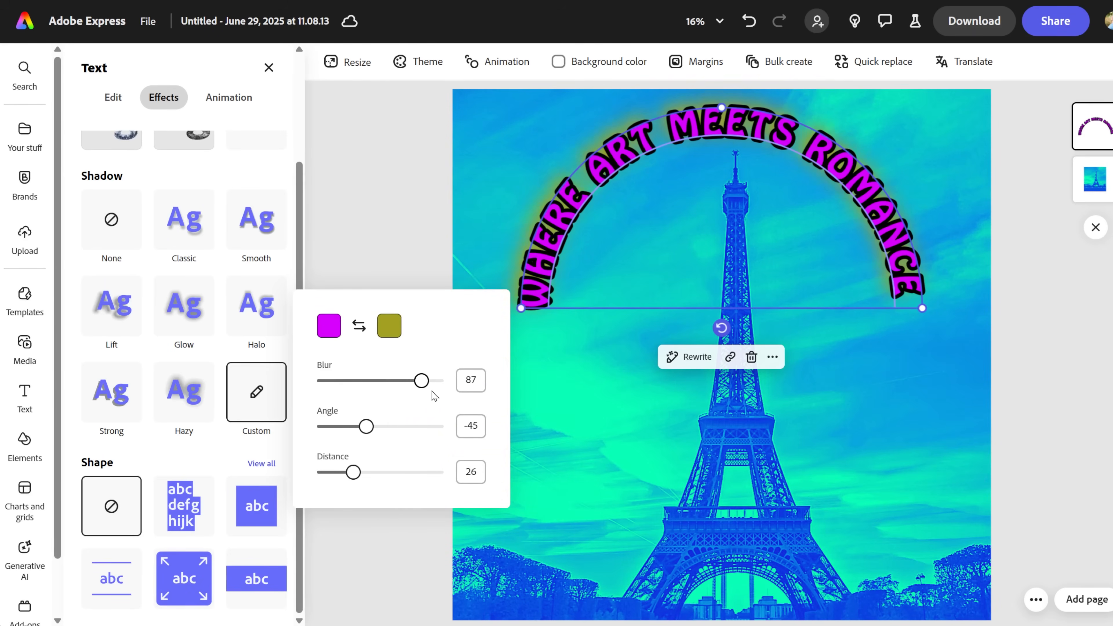
{"action": "left_click", "coordinate": [256, 407]}
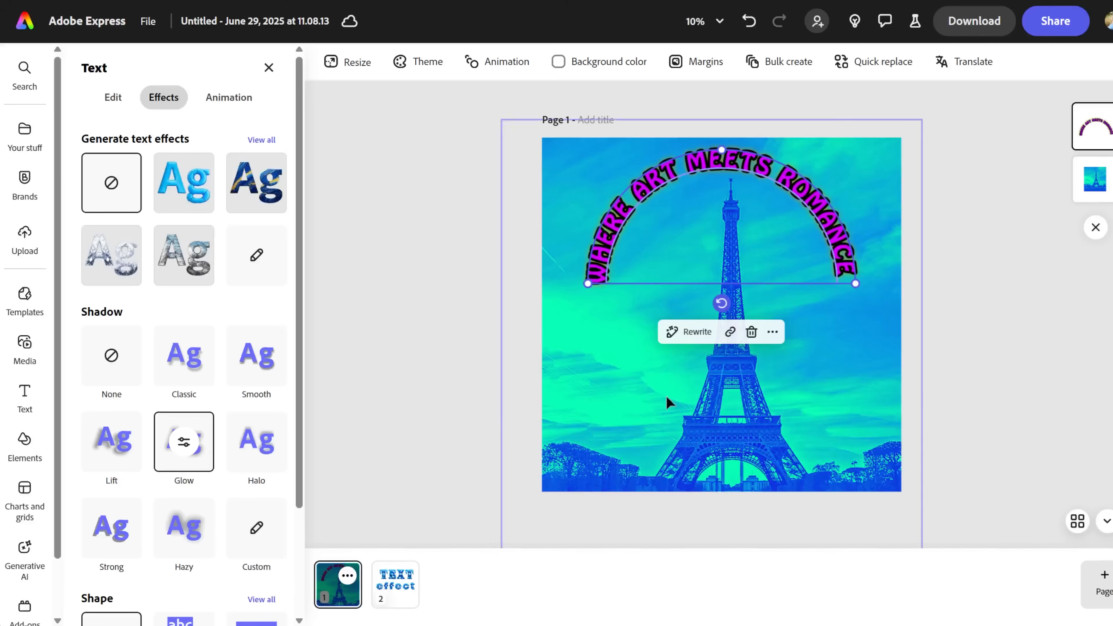
Check the Glow shadow's color options, and apply the Classic shadow to the arched text
{"action": "left_click", "coordinate": [189, 444]}
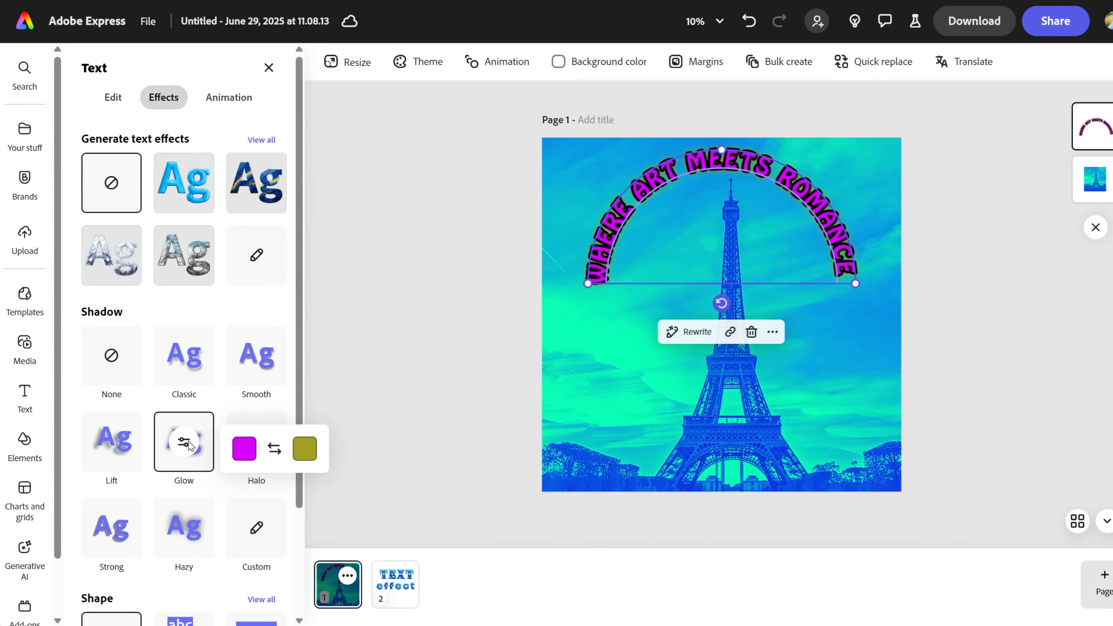
{"action": "left_click", "coordinate": [180, 346]}
{"action": "left_click", "coordinate": [184, 357]}
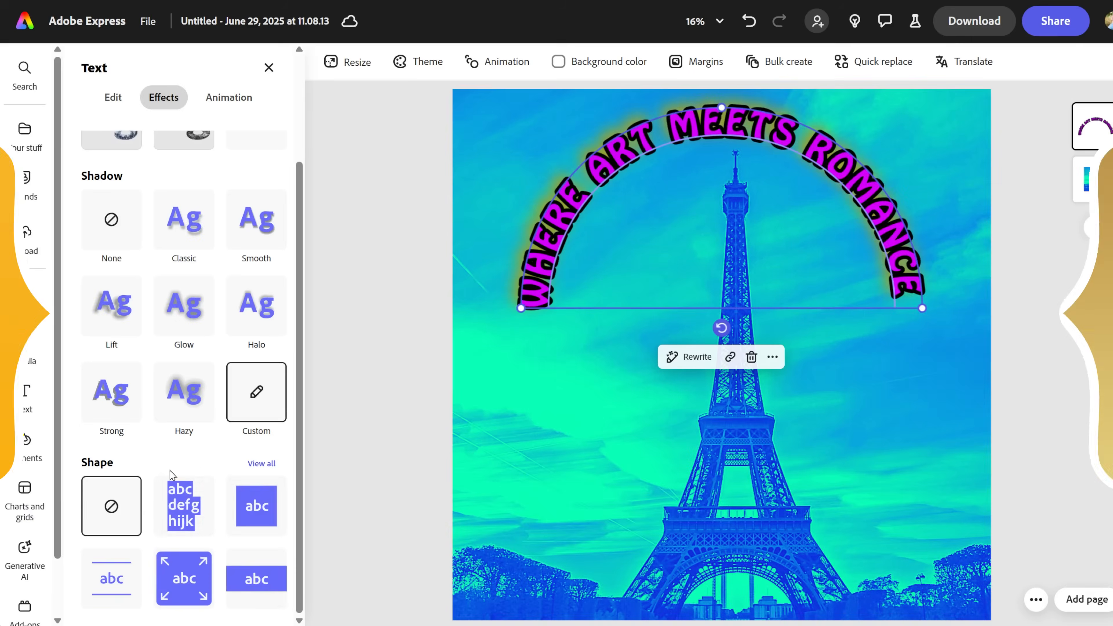
Show all text shapes and try several basic ones behind the arched text, including the notched pennant and elongated hexagon
{"action": "left_click", "coordinate": [261, 462]}
{"action": "left_click", "coordinate": [184, 293]}
{"action": "scroll", "coordinate": [183, 306], "scroll_direction": "down", "scroll_amount": 3}
{"action": "left_click", "coordinate": [183, 309]}
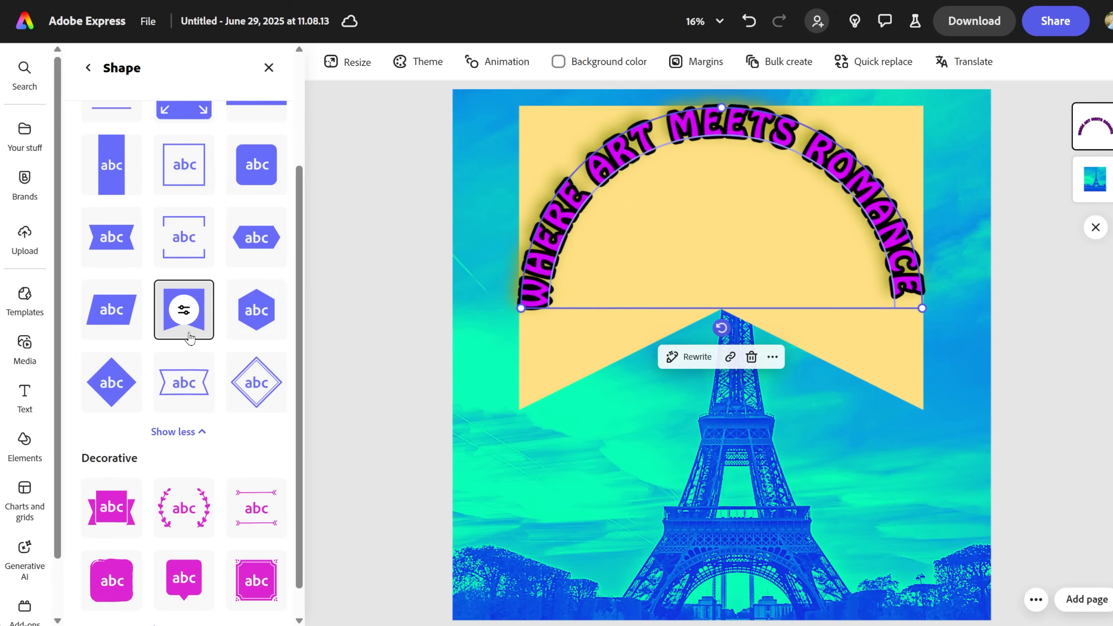
{"action": "left_click", "coordinate": [256, 237]}
{"action": "scroll", "coordinate": [223, 330], "scroll_direction": "up", "scroll_amount": 3}
{"action": "left_click", "coordinate": [187, 318]}
{"action": "left_click", "coordinate": [111, 171]}
Try the decorative laurel, horizontal-line and ornate frame shapes behind the arched text, and explore the expanded decorative list
{"action": "scroll", "coordinate": [206, 427], "scroll_direction": "down", "scroll_amount": 4}
{"action": "left_click", "coordinate": [184, 475]}
{"action": "left_click", "coordinate": [184, 475]}
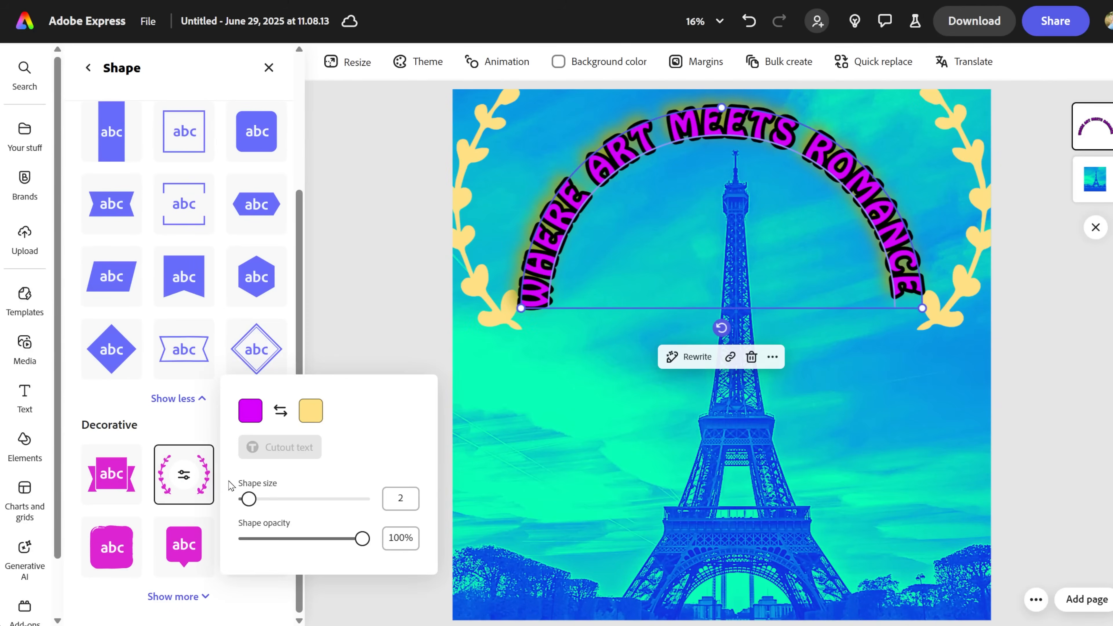
{"action": "left_click", "coordinate": [216, 484]}
{"action": "left_click", "coordinate": [256, 475]}
{"action": "left_click", "coordinate": [256, 547]}
{"action": "left_click", "coordinate": [179, 596]}
{"action": "scroll", "coordinate": [196, 537], "scroll_direction": "down", "scroll_amount": 4}
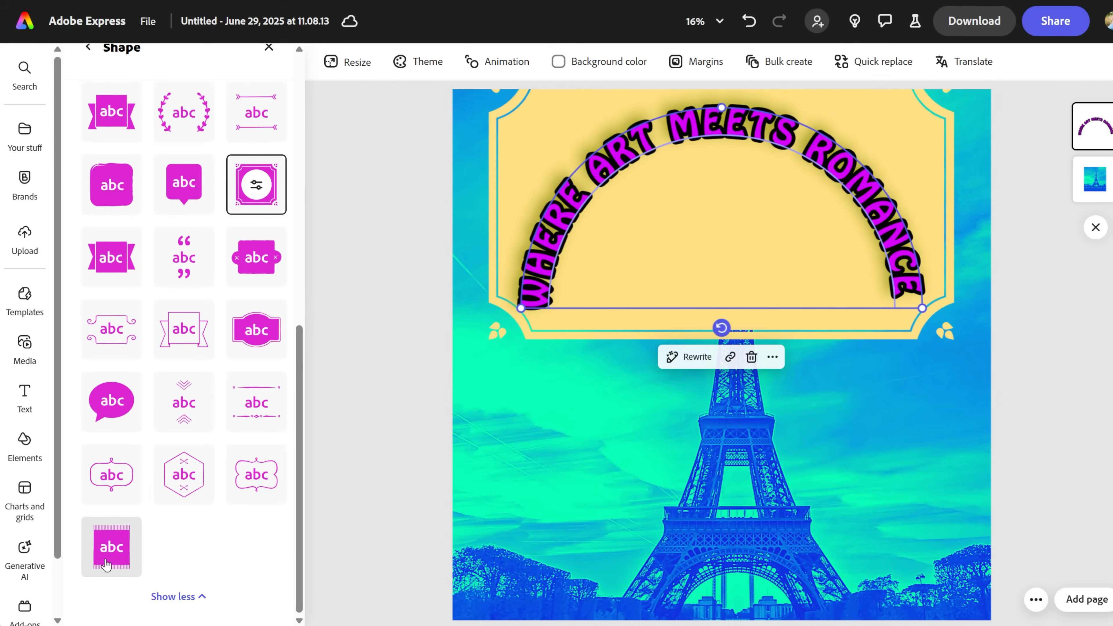
{"action": "left_click", "coordinate": [282, 475]}
{"action": "left_click", "coordinate": [263, 425]}
{"action": "left_click", "coordinate": [189, 424]}
{"action": "left_click", "coordinate": [113, 425]}
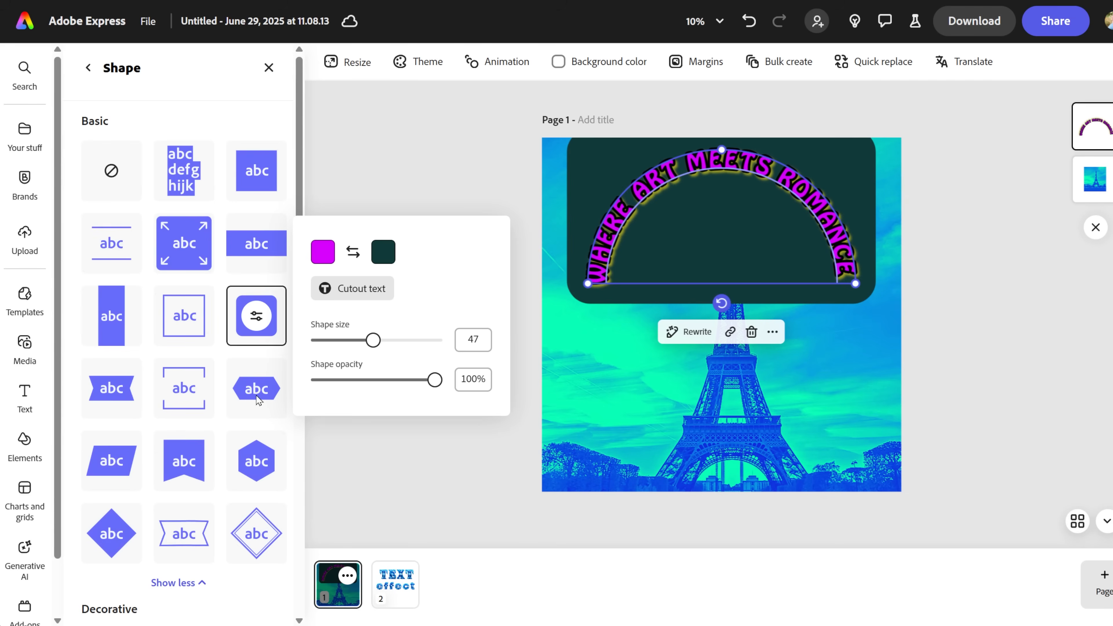
Place the basic ribbon banner shape behind the arched text with shape size 28 and opacity 100%
{"action": "left_click", "coordinate": [259, 397]}
{"action": "left_click", "coordinate": [128, 380]}
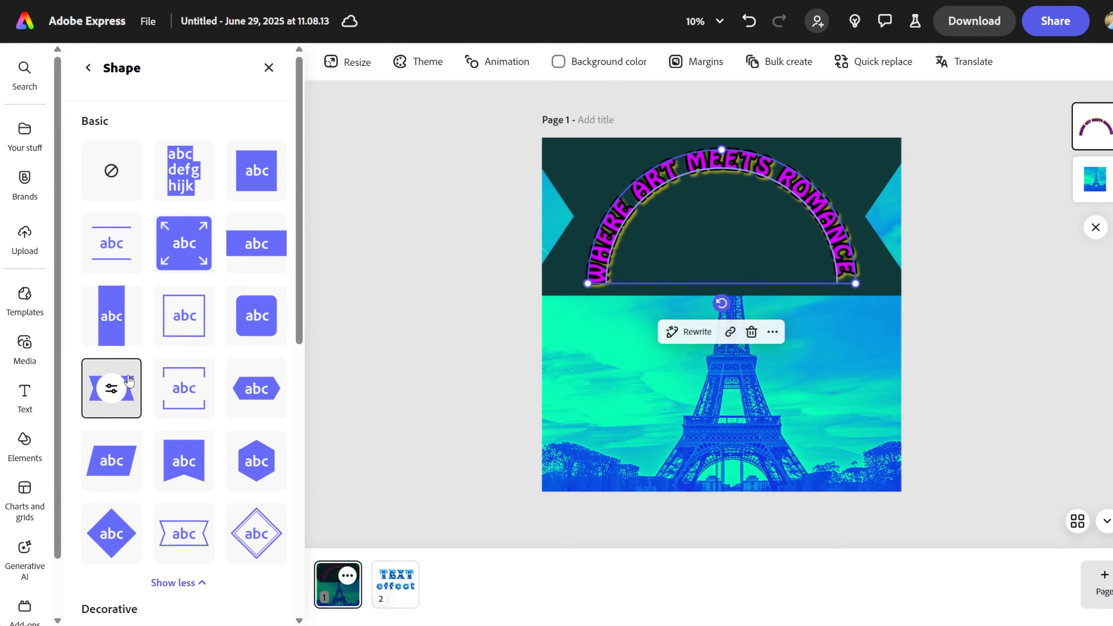
{"action": "left_click", "coordinate": [112, 387]}
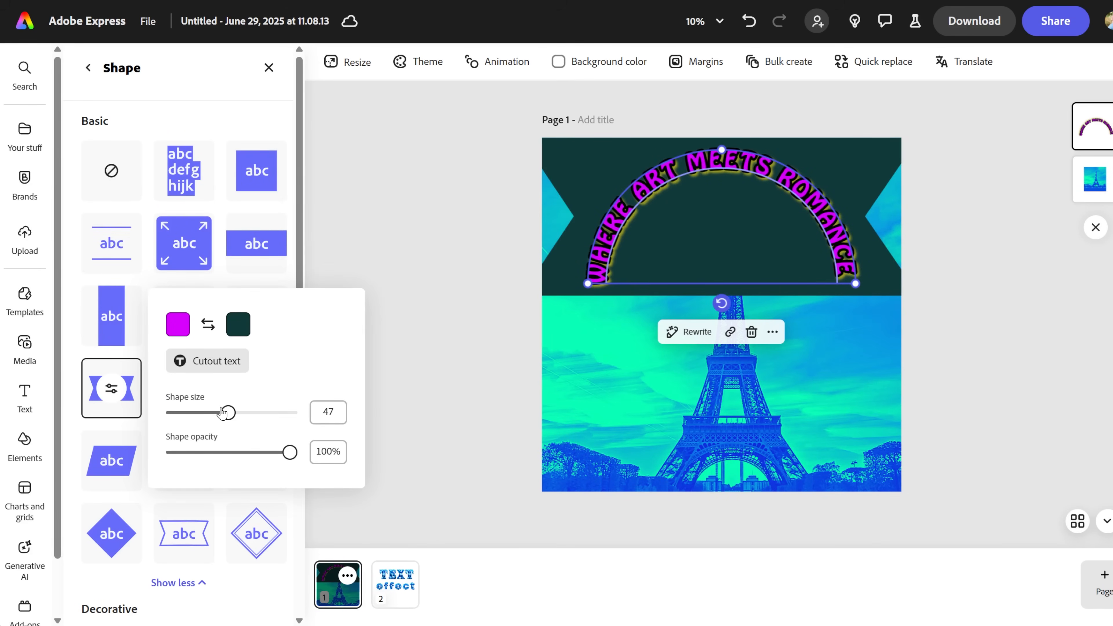
{"action": "mouse_move", "coordinate": [217, 414]}
{"action": "left_mouse_down"}
{"action": "mouse_move", "coordinate": [164, 412]}
{"action": "mouse_move", "coordinate": [240, 414]}
{"action": "mouse_move", "coordinate": [198, 423]}
{"action": "left_mouse_up"}
{"action": "mouse_move", "coordinate": [276, 454]}
{"action": "left_mouse_down"}
{"action": "mouse_move", "coordinate": [209, 452]}
{"action": "mouse_move", "coordinate": [290, 453]}
{"action": "left_mouse_up"}
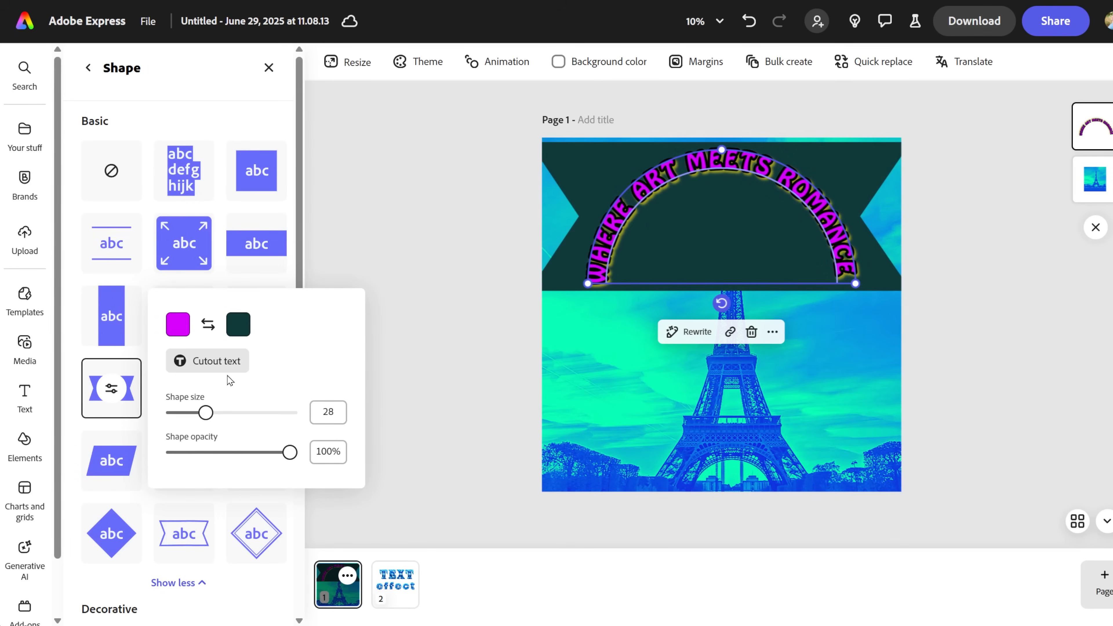
Cut the arched text out of the banner shape and set the shape fill to no color
{"action": "left_click", "coordinate": [228, 364]}
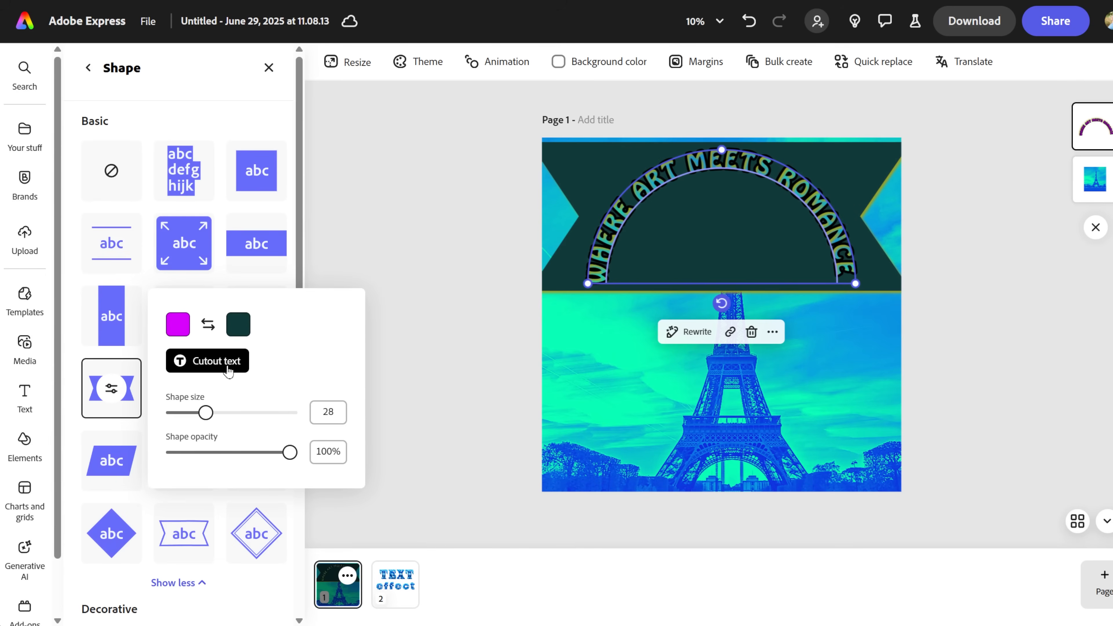
{"action": "left_click", "coordinate": [227, 367]}
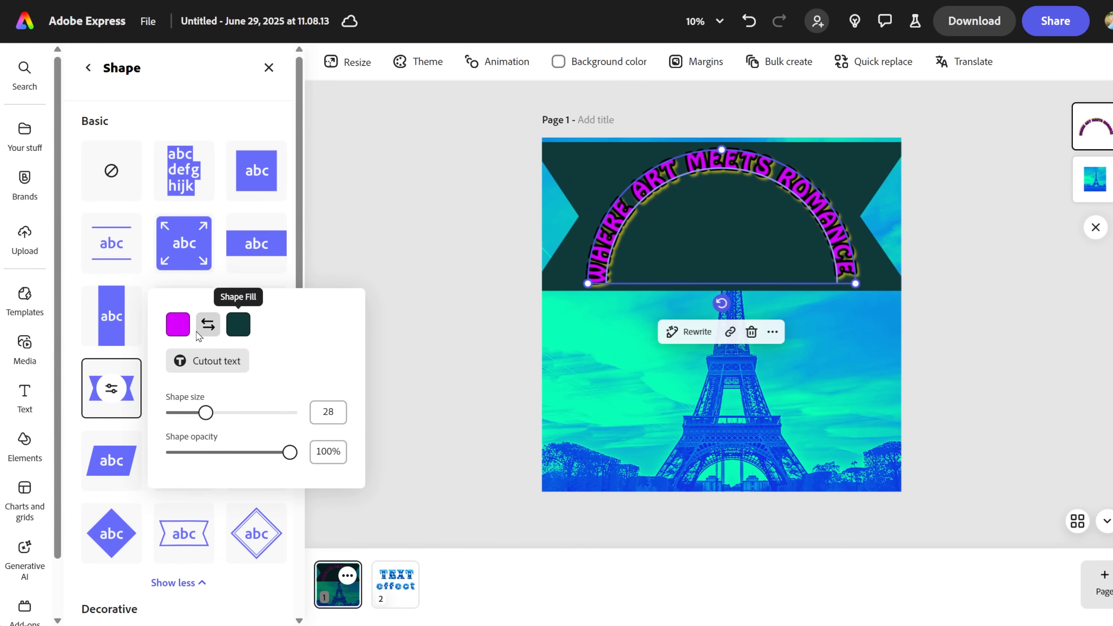
{"action": "left_click", "coordinate": [179, 328]}
{"action": "left_click", "coordinate": [180, 328]}
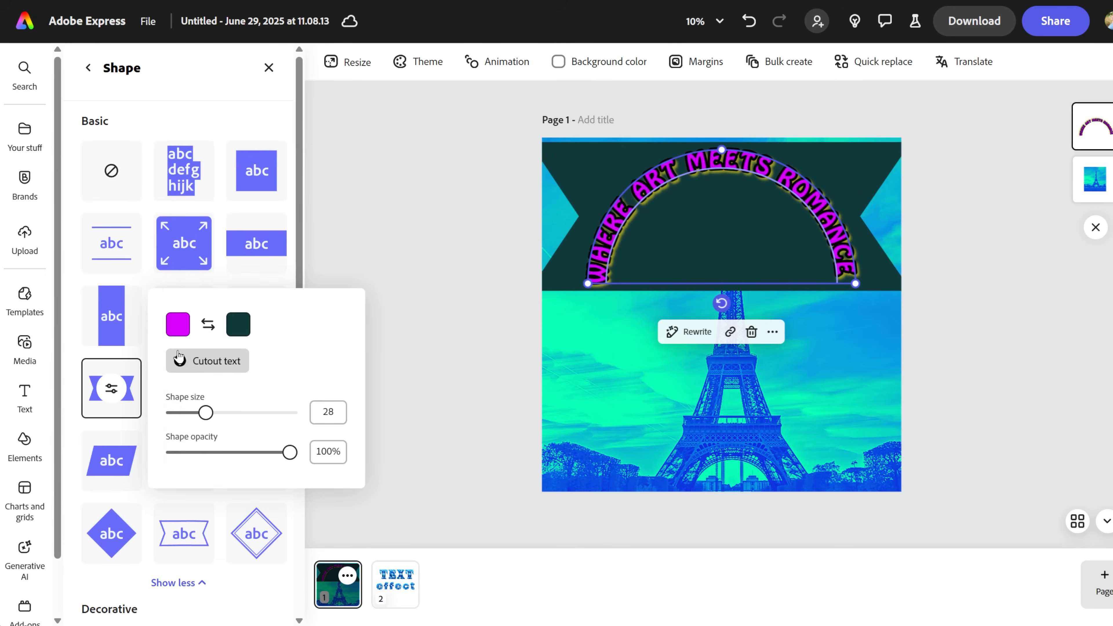
{"action": "left_click", "coordinate": [210, 363]}
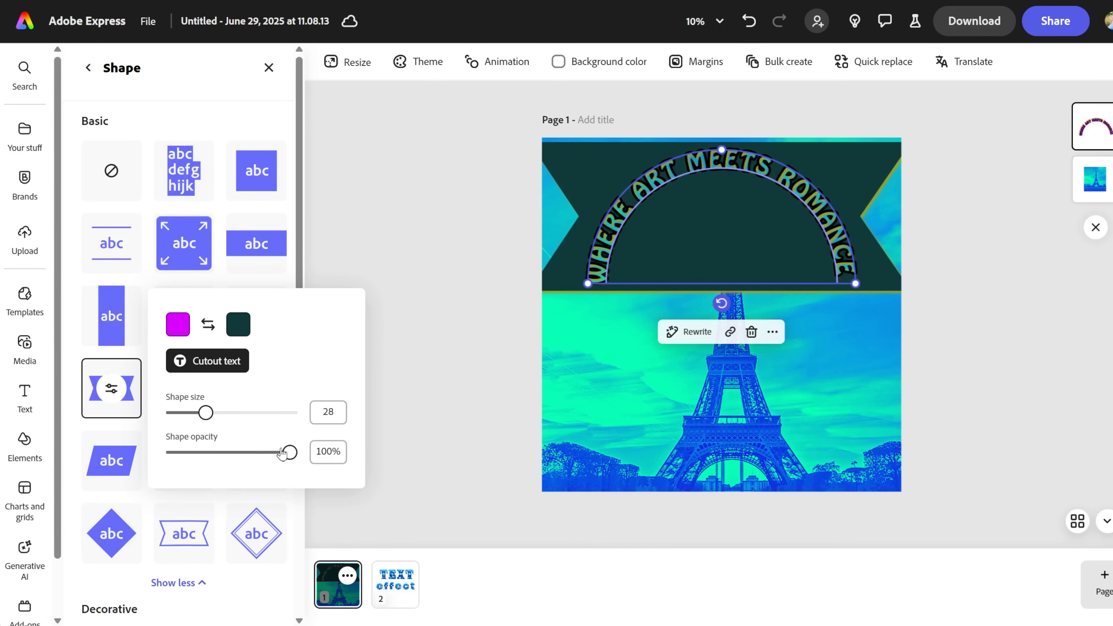
{"action": "left_click", "coordinate": [240, 326]}
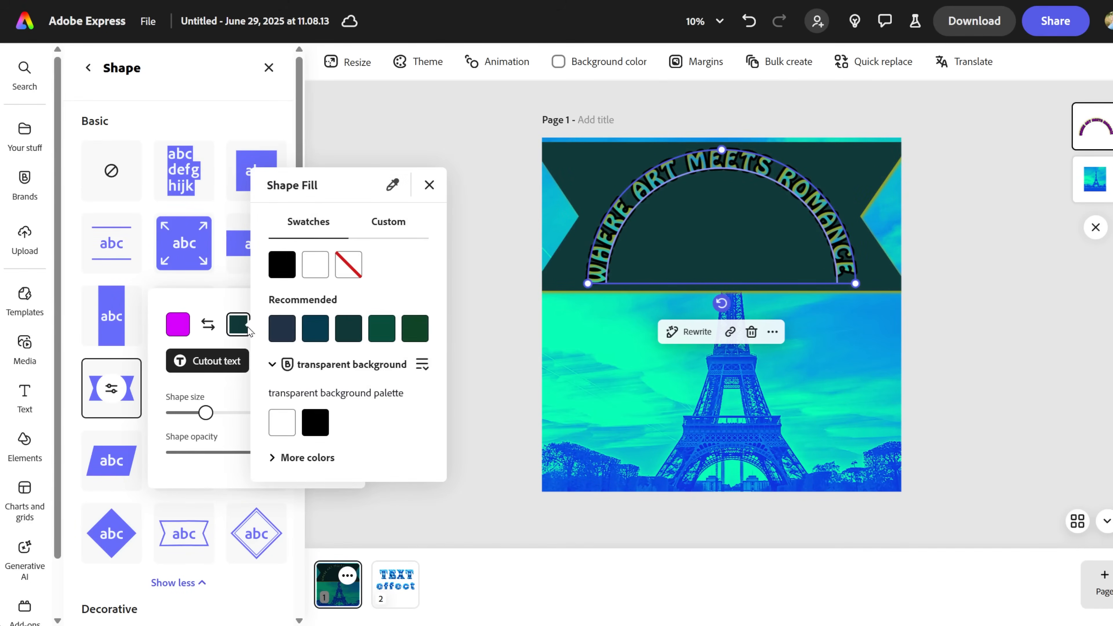
{"action": "left_click", "coordinate": [348, 266]}
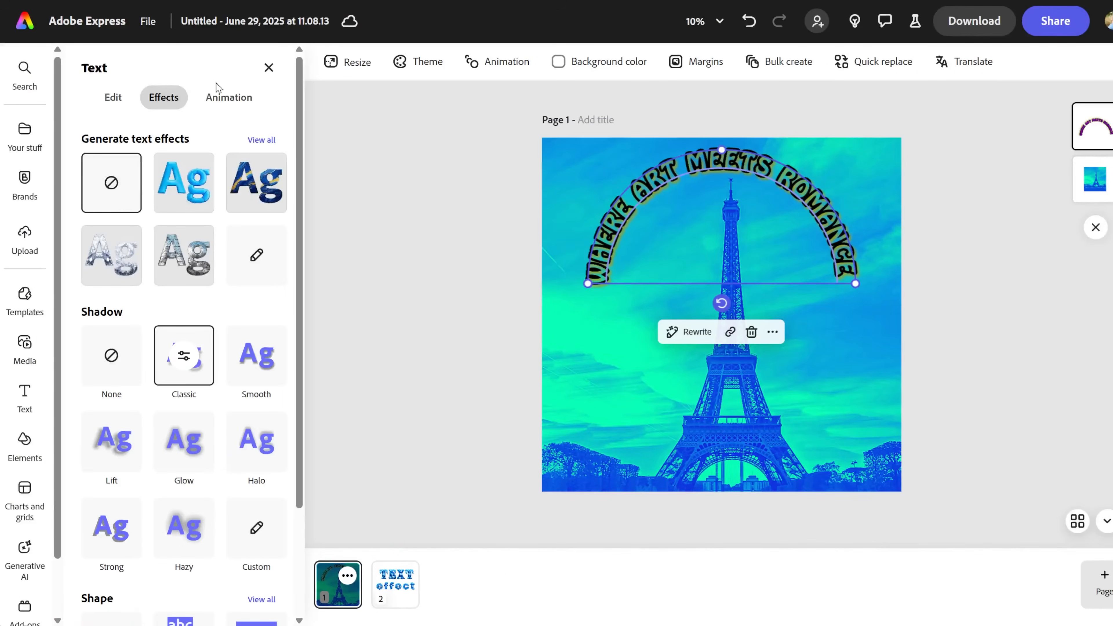
Open the text animation options and examine the entrance animations for the arched text
{"action": "left_click", "coordinate": [226, 96]}
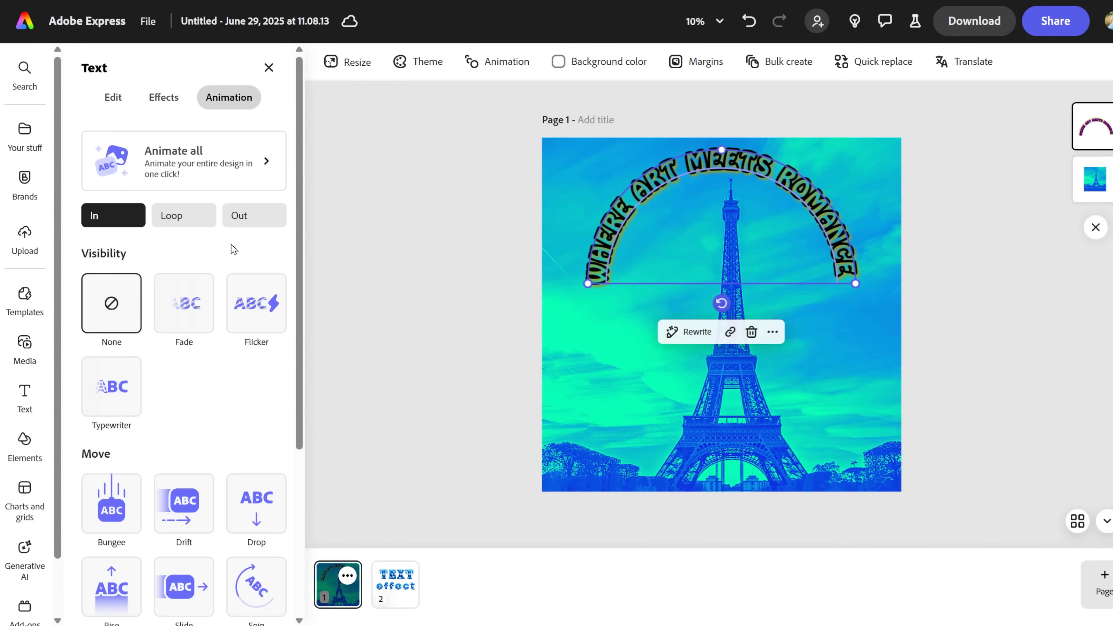
{"action": "scroll", "coordinate": [231, 247], "scroll_direction": "down", "scroll_amount": 5}
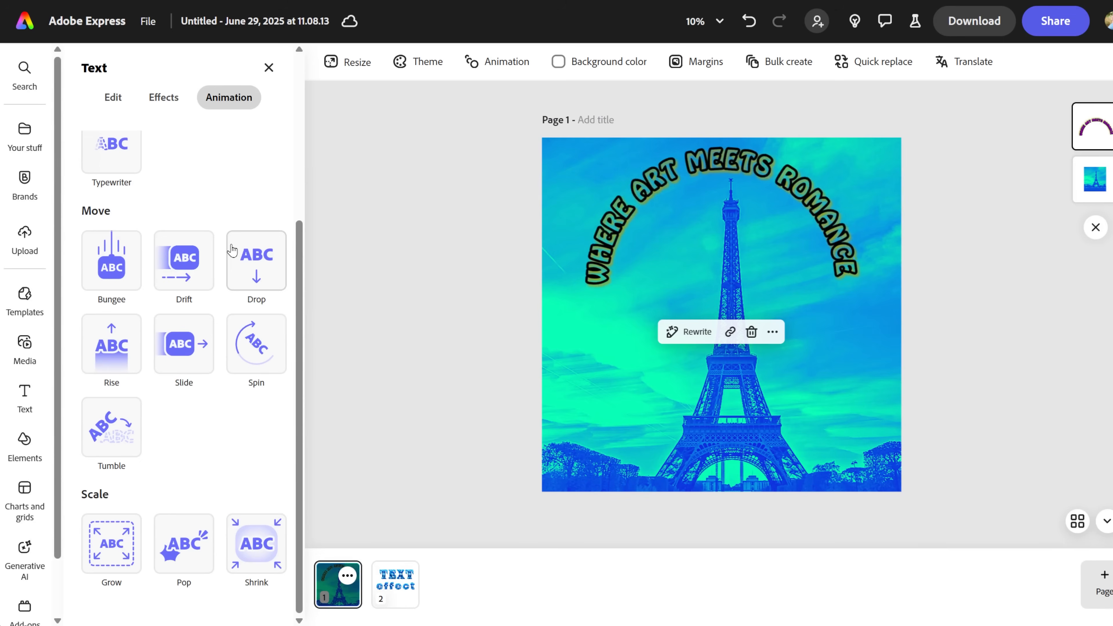
{"action": "scroll", "coordinate": [232, 250], "scroll_direction": "up", "scroll_amount": 5}
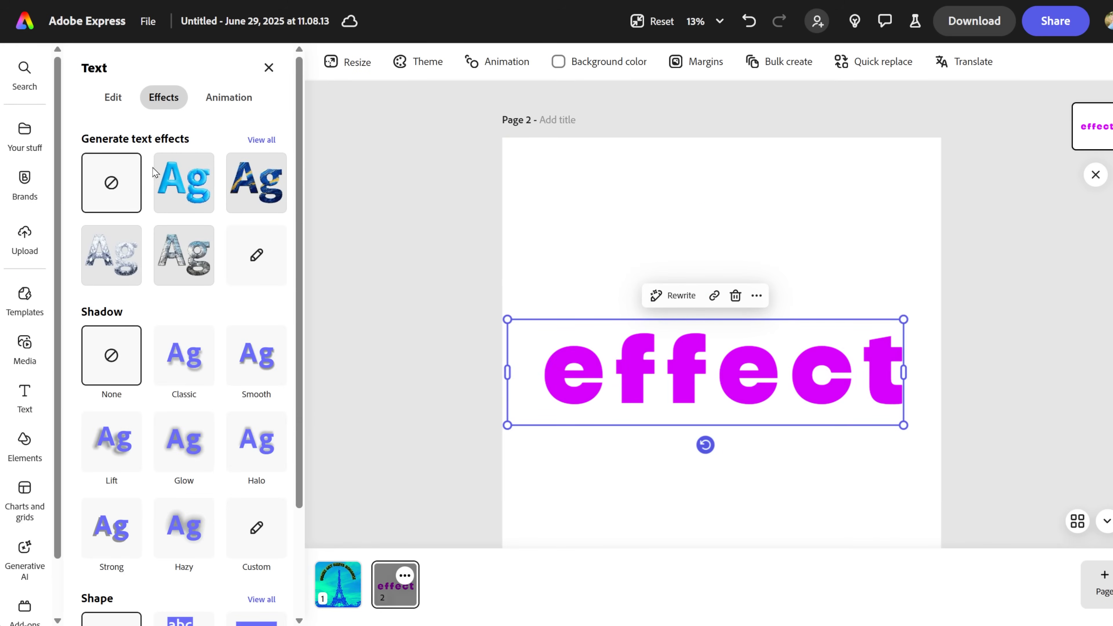
Apply the Balloon generated effect to the "effect" text on page 2 and browse the full list of generated effects
{"action": "left_click", "coordinate": [165, 182]}
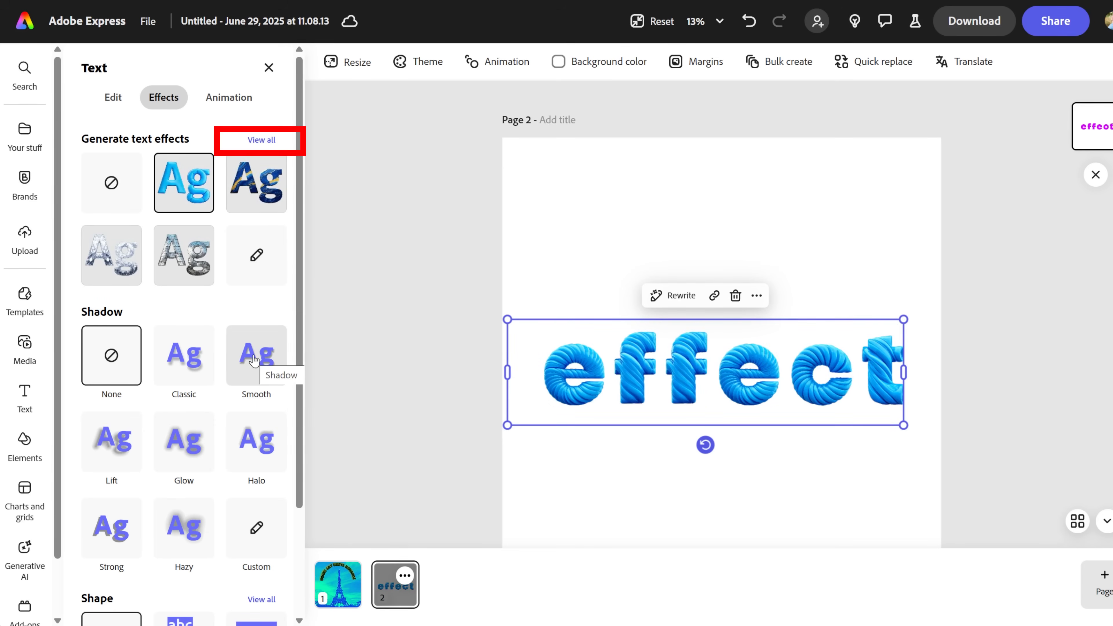
{"action": "left_click", "coordinate": [262, 140]}
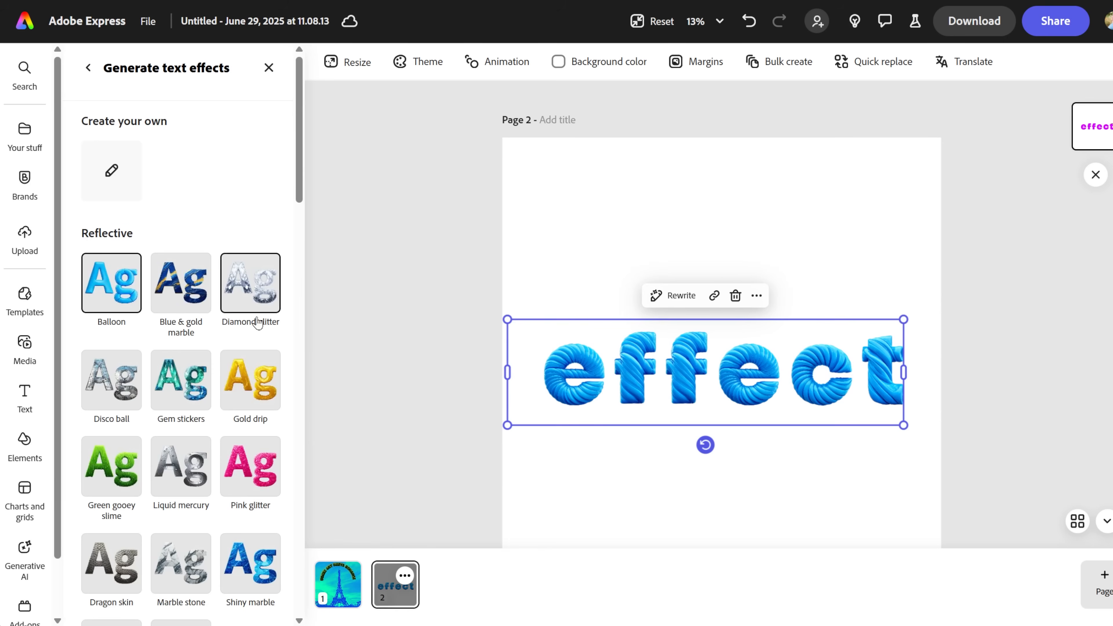
{"action": "scroll", "coordinate": [259, 323], "scroll_direction": "down", "scroll_amount": 6}
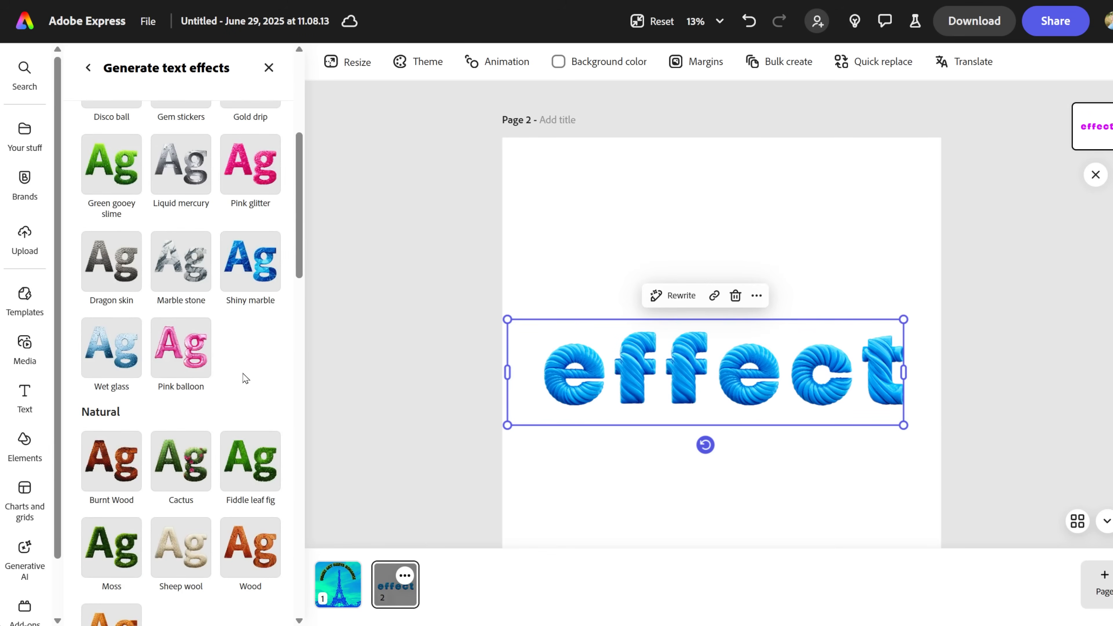
{"action": "scroll", "coordinate": [246, 378], "scroll_direction": "down", "scroll_amount": 12}
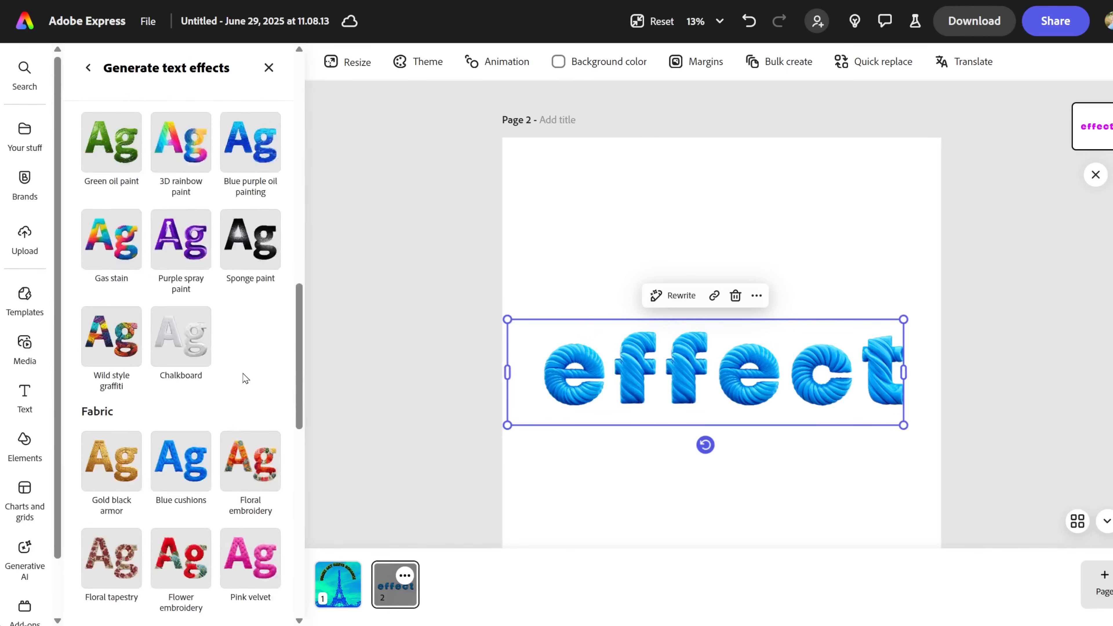
{"action": "scroll", "coordinate": [245, 378], "scroll_direction": "down", "scroll_amount": 14}
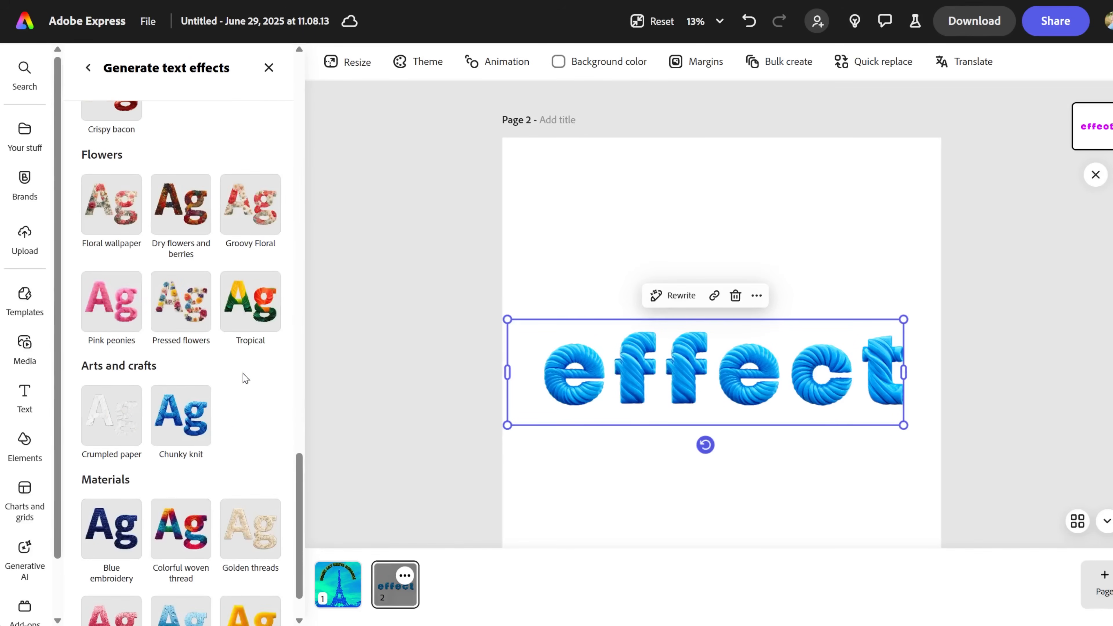
{"action": "scroll", "coordinate": [244, 376], "scroll_direction": "up", "scroll_amount": 20}
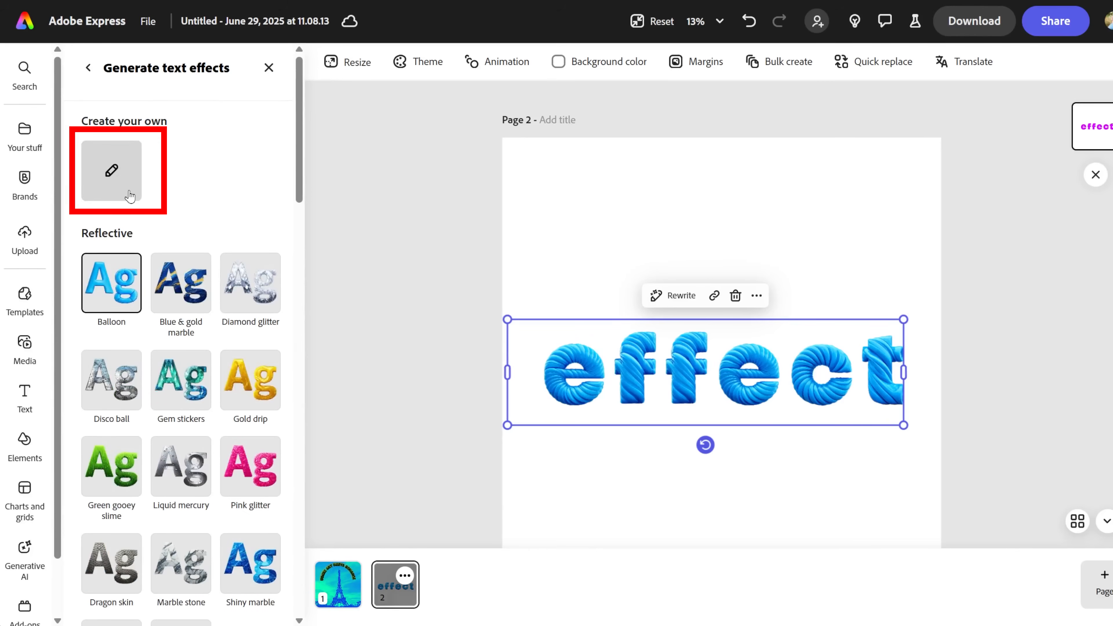
Generate a custom text effect for "effect" using the prompt "tree texture"
{"action": "left_click", "coordinate": [129, 196]}
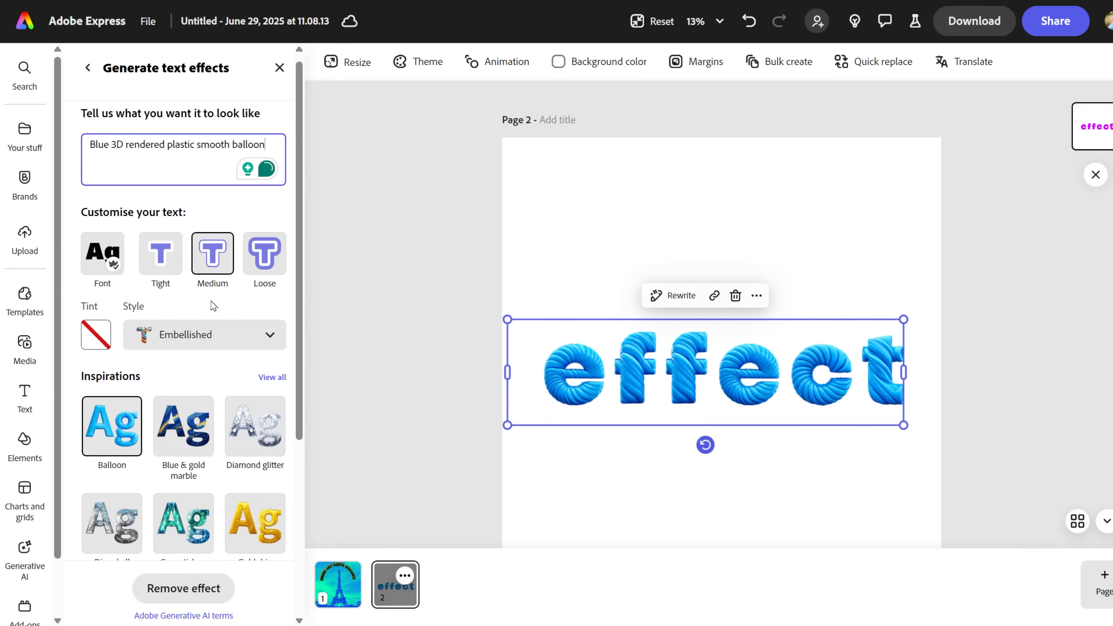
{"action": "left_click_drag", "start_coordinate": [273, 145], "coordinate": [90, 144]}
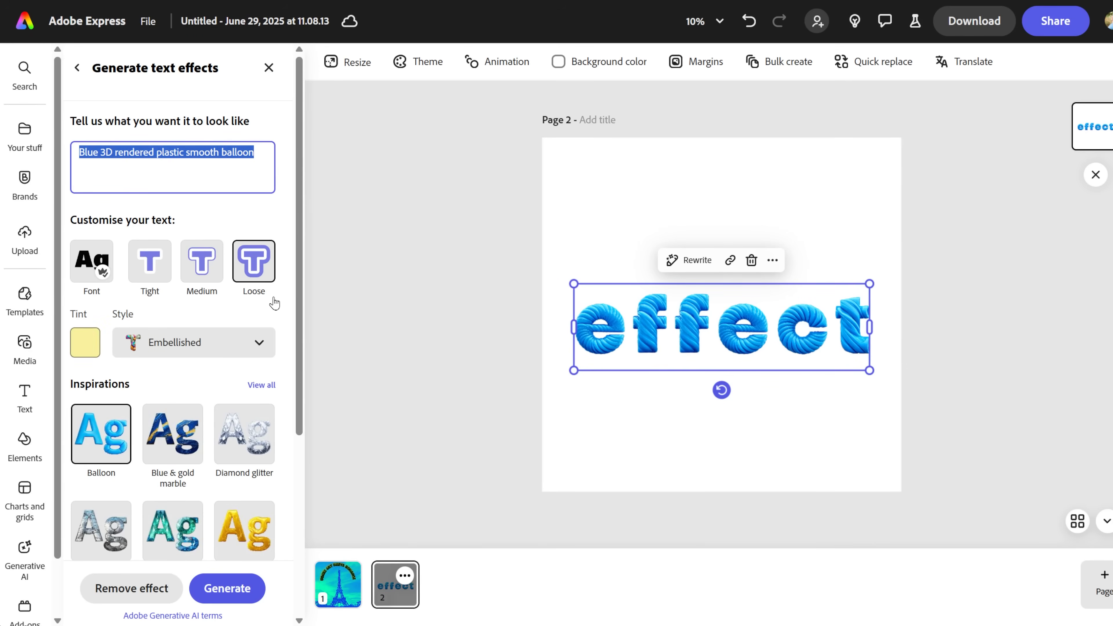
{"action": "type", "text": "tree"}
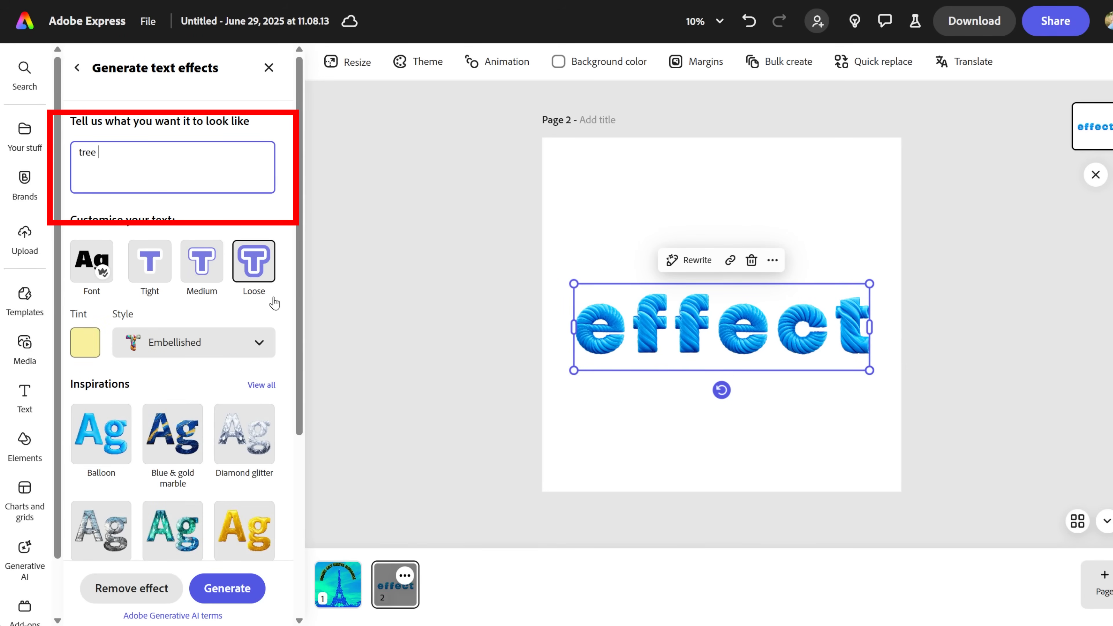
{"action": "type", "text": " texture"}
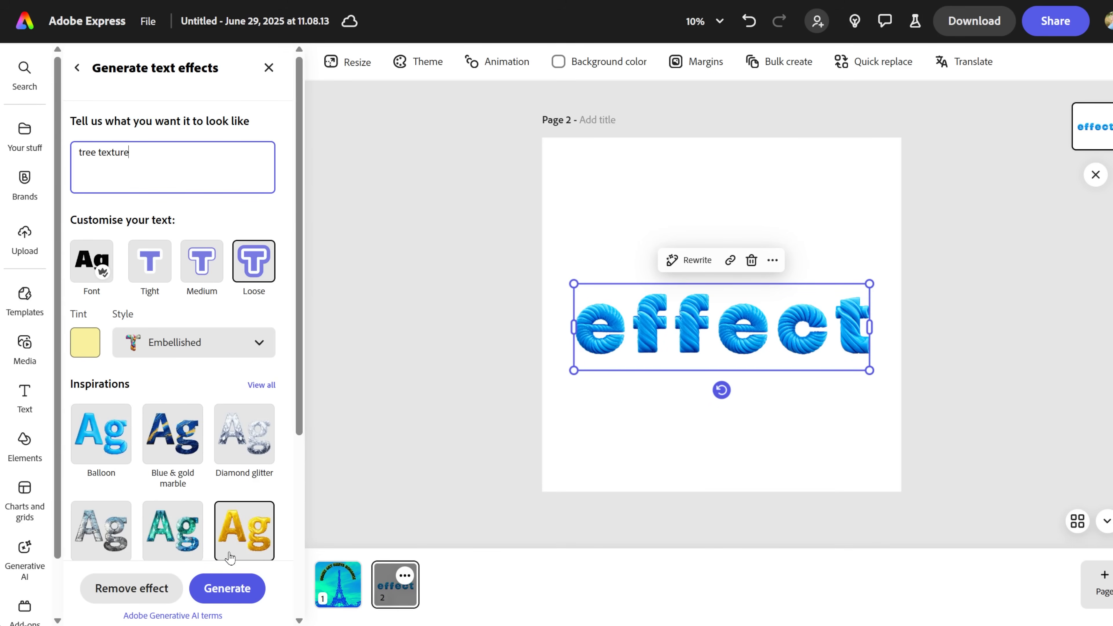
{"action": "left_click", "coordinate": [223, 585]}
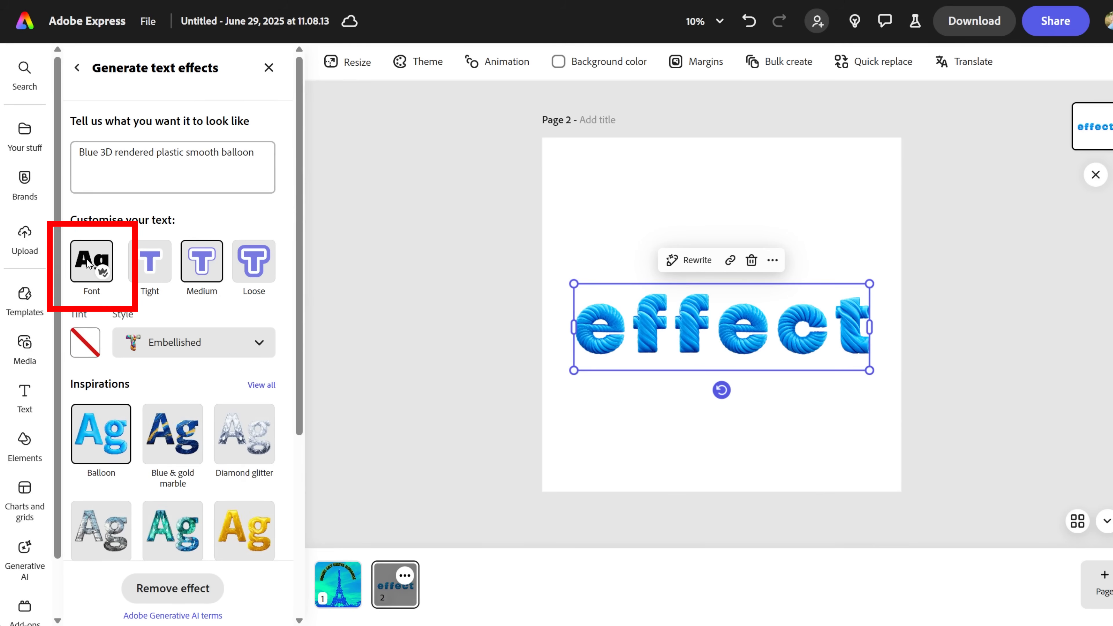
Choose the Warnock font for the generated effect on the "effect" text
{"action": "left_click", "coordinate": [91, 261]}
{"action": "scroll", "coordinate": [184, 468], "scroll_direction": "down", "scroll_amount": 1}
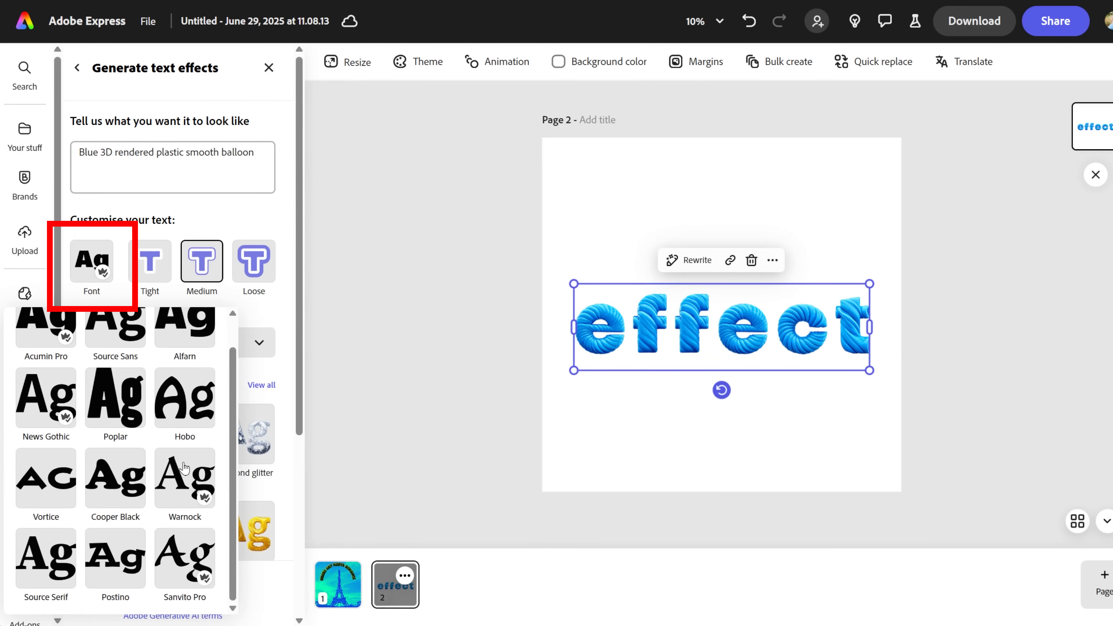
{"action": "left_click", "coordinate": [184, 468]}
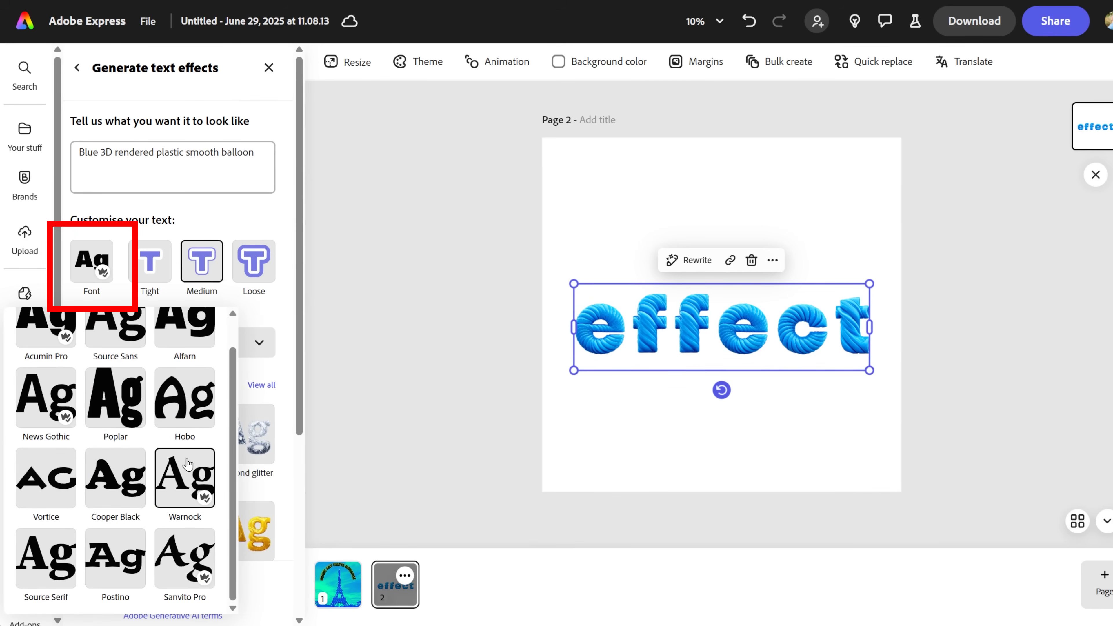
Close the effect font choices and set the generated effect's fit around the letters to Loose
{"action": "scroll", "coordinate": [188, 464], "scroll_direction": "up", "scroll_amount": 1}
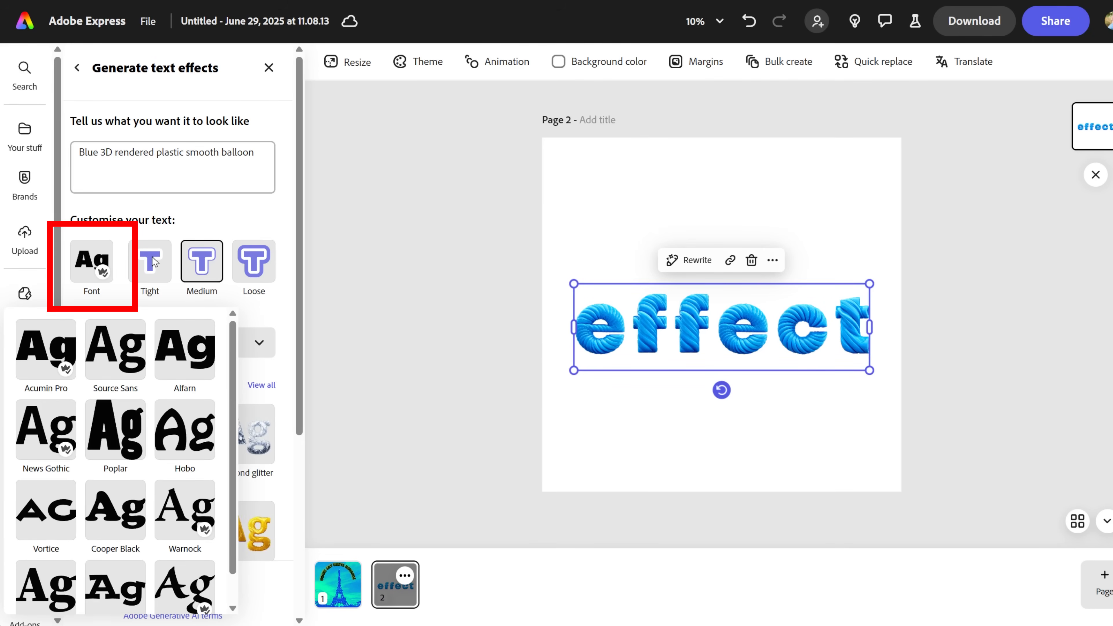
{"action": "left_click", "coordinate": [195, 234]}
{"action": "left_click", "coordinate": [147, 280]}
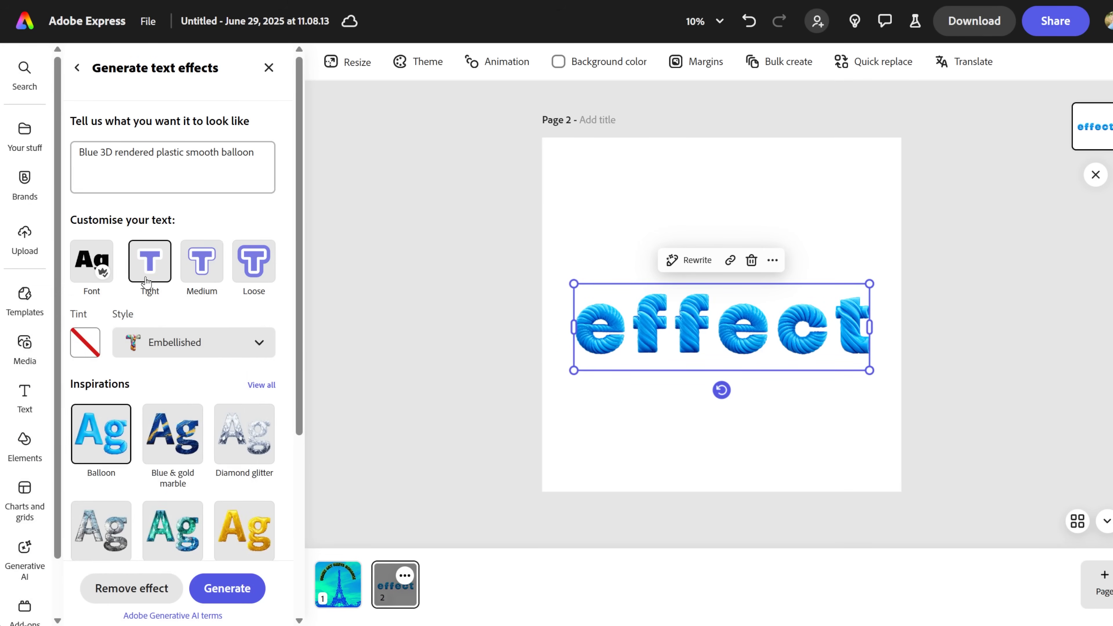
{"action": "left_click", "coordinate": [215, 280]}
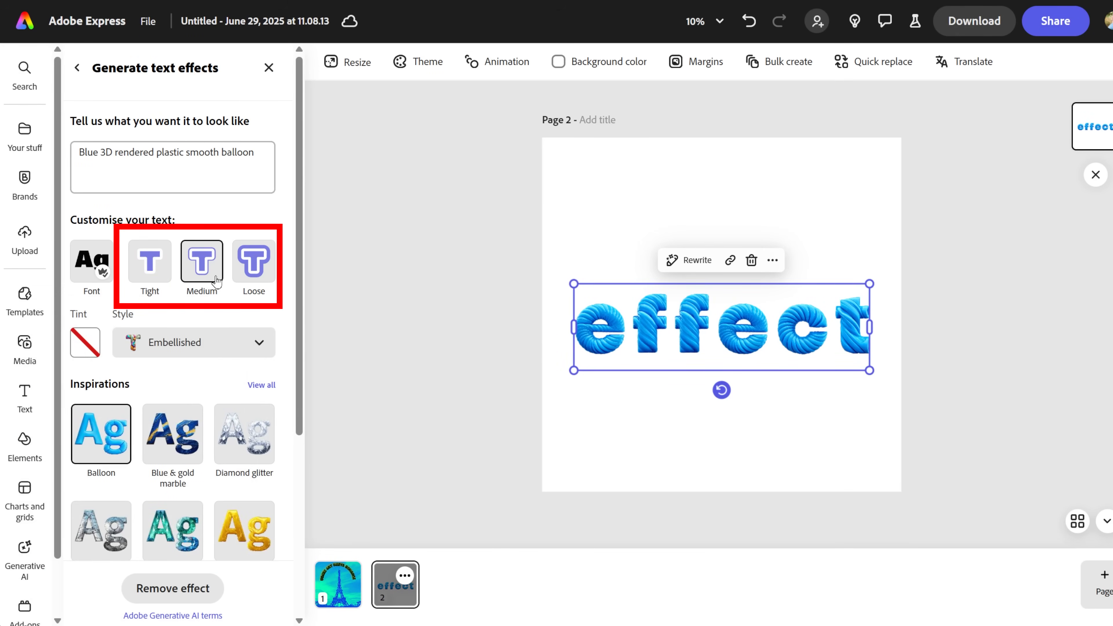
{"action": "left_click", "coordinate": [238, 278]}
Give the effect a pale yellow tint with the Embellished style, generate it for "effect" and request more variations
{"action": "left_click", "coordinate": [79, 345]}
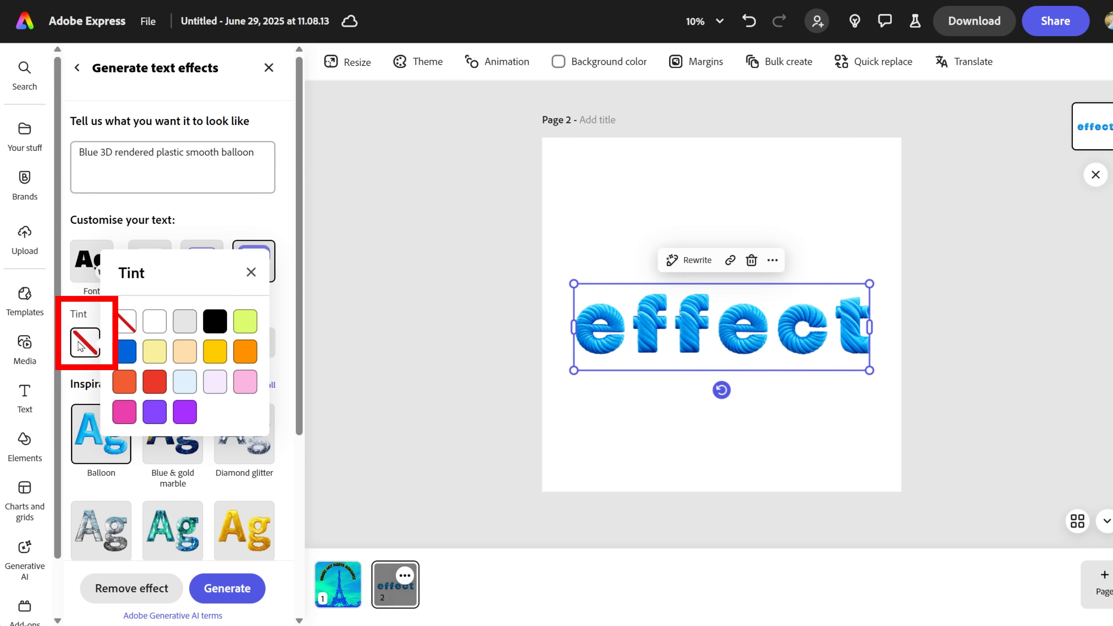
{"action": "left_click", "coordinate": [147, 353]}
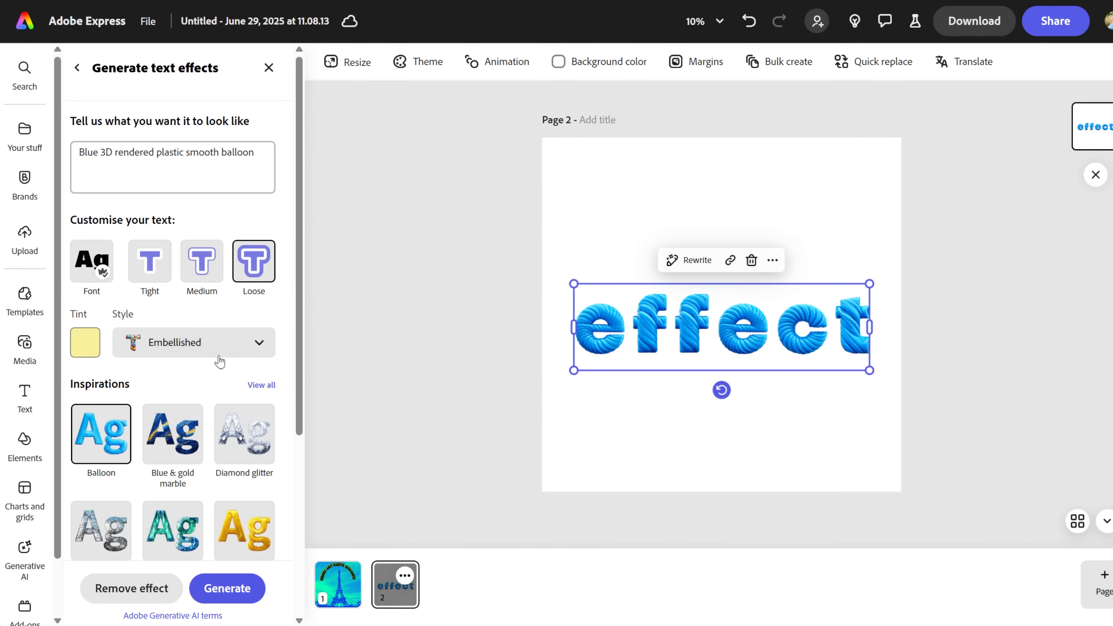
{"action": "left_click", "coordinate": [228, 345]}
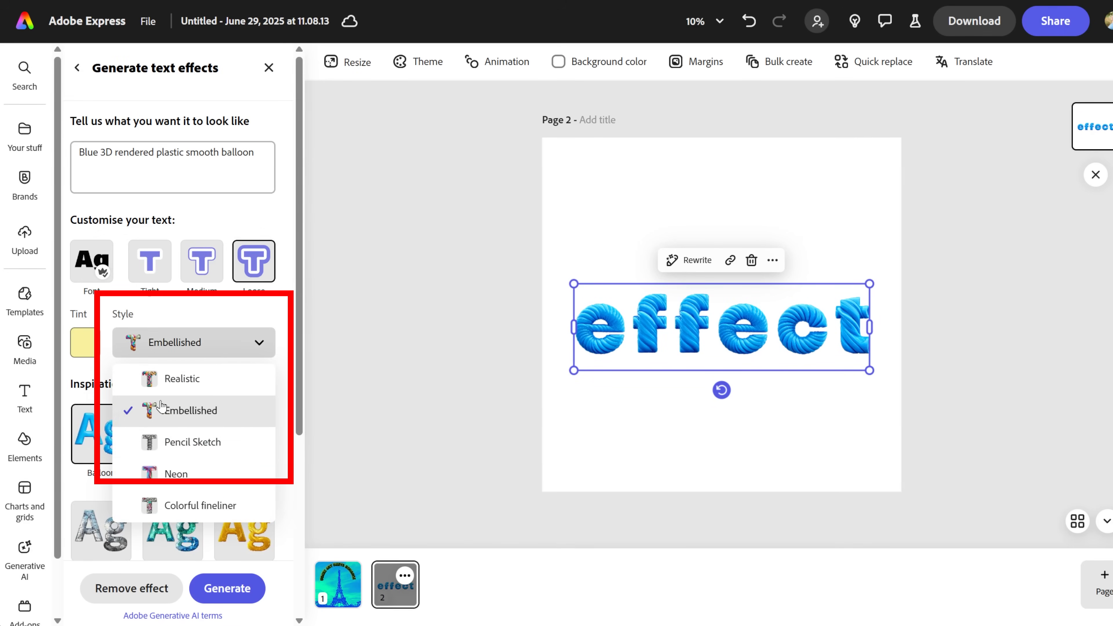
{"action": "left_click", "coordinate": [151, 173]}
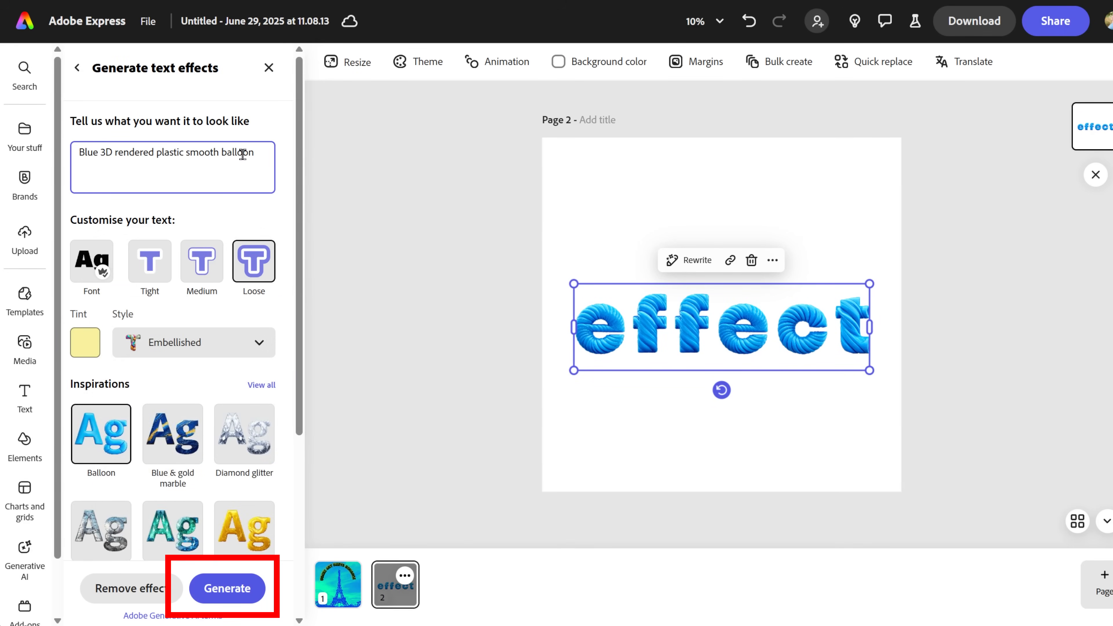
{"action": "left_click", "coordinate": [227, 588]}
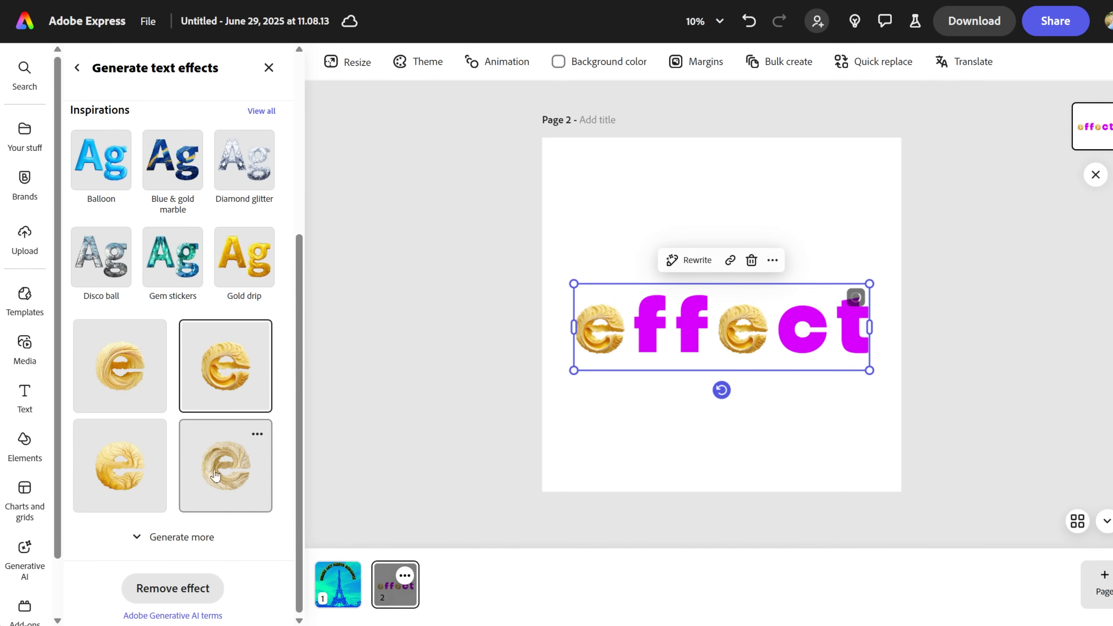
{"action": "left_click", "coordinate": [188, 536]}
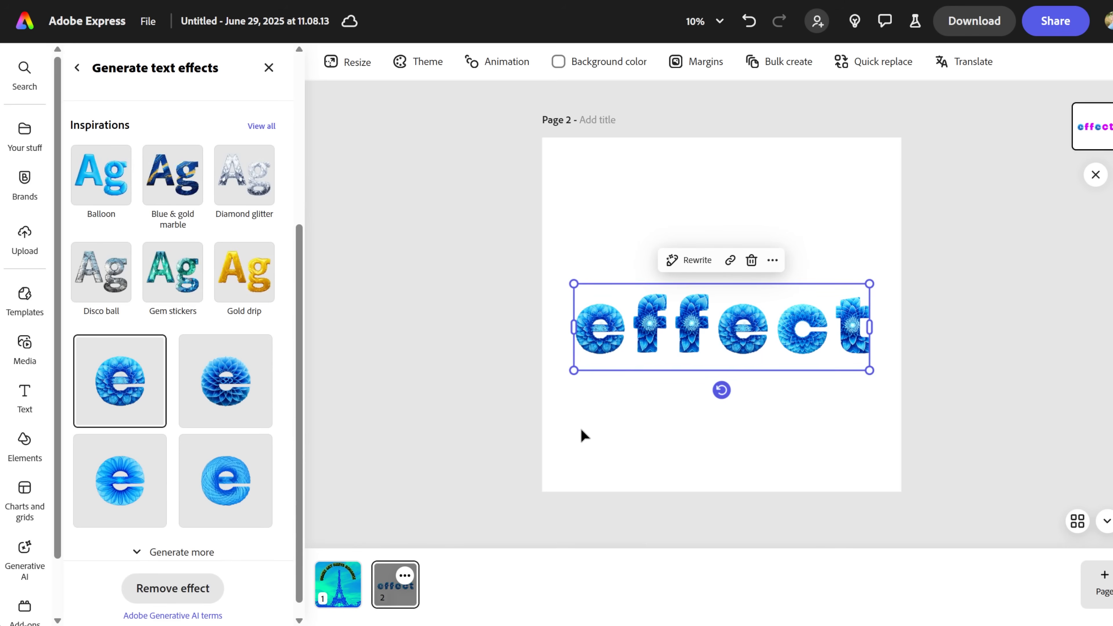
Duplicate the blue floral "effect" text below the original and change the copy's wording to "text"
{"action": "key", "text": "ctrl+d"}
{"action": "left_click_drag", "start_coordinate": [691, 329], "coordinate": [692, 419]}
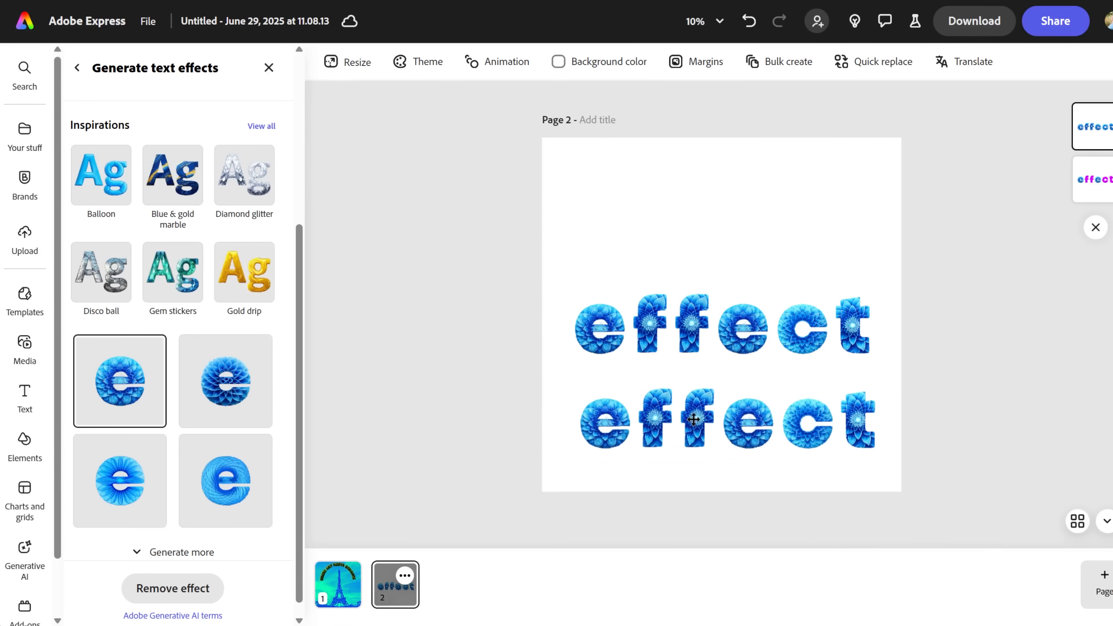
{"action": "double_click", "coordinate": [720, 415]}
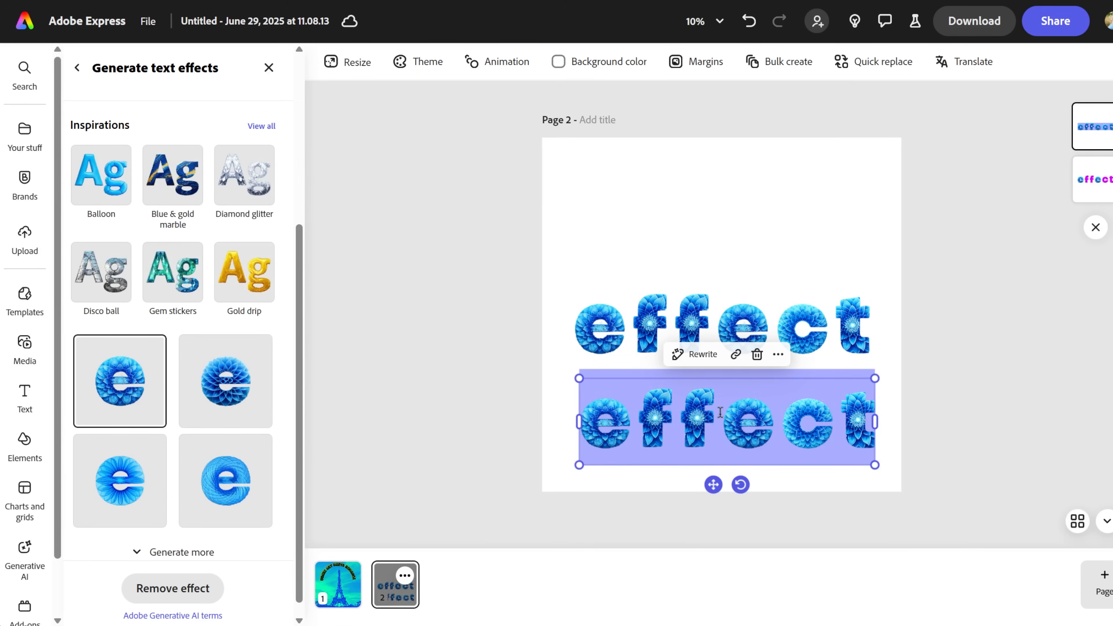
{"action": "type", "text": "text"}
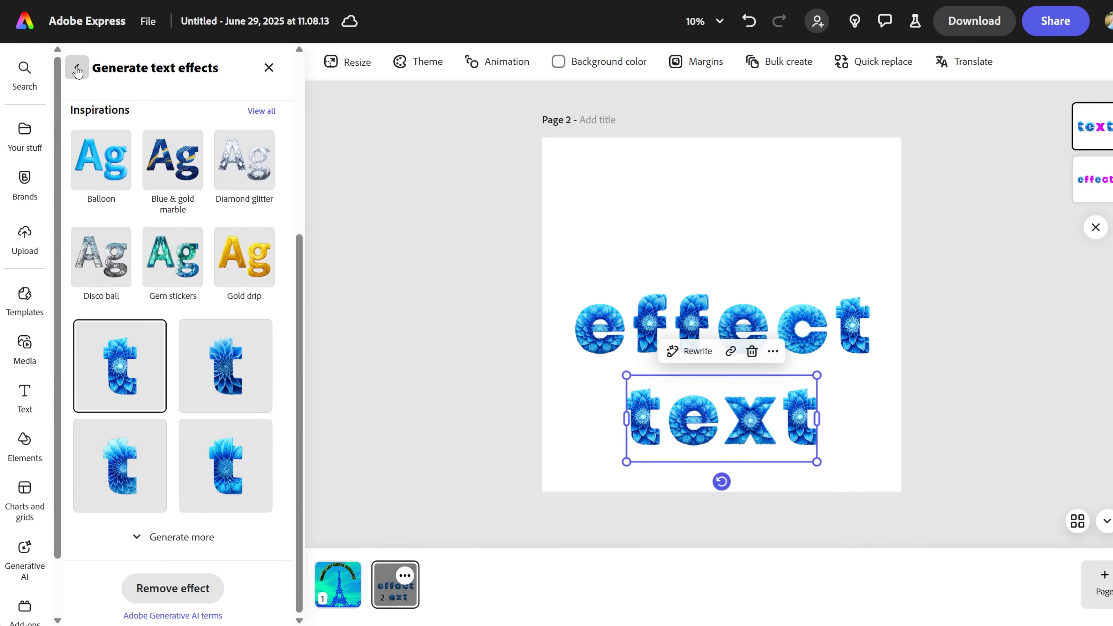
Set the copied text's font to Brim Narrow Half Extrude and move it above "effect"
{"action": "left_click", "coordinate": [77, 71]}
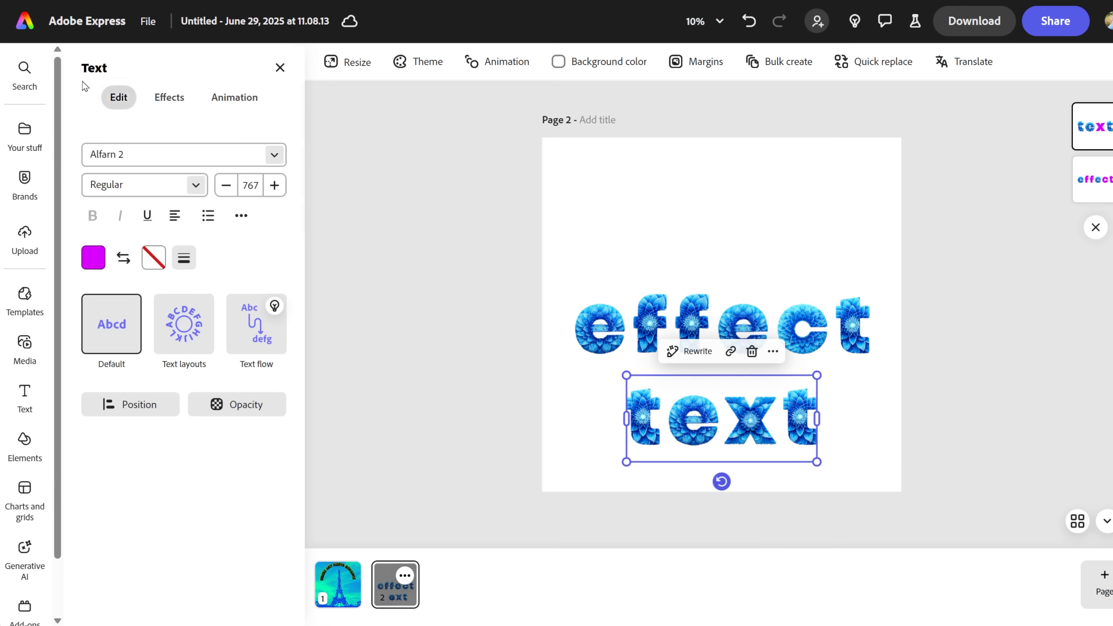
{"action": "left_click", "coordinate": [280, 160]}
{"action": "left_click", "coordinate": [208, 414]}
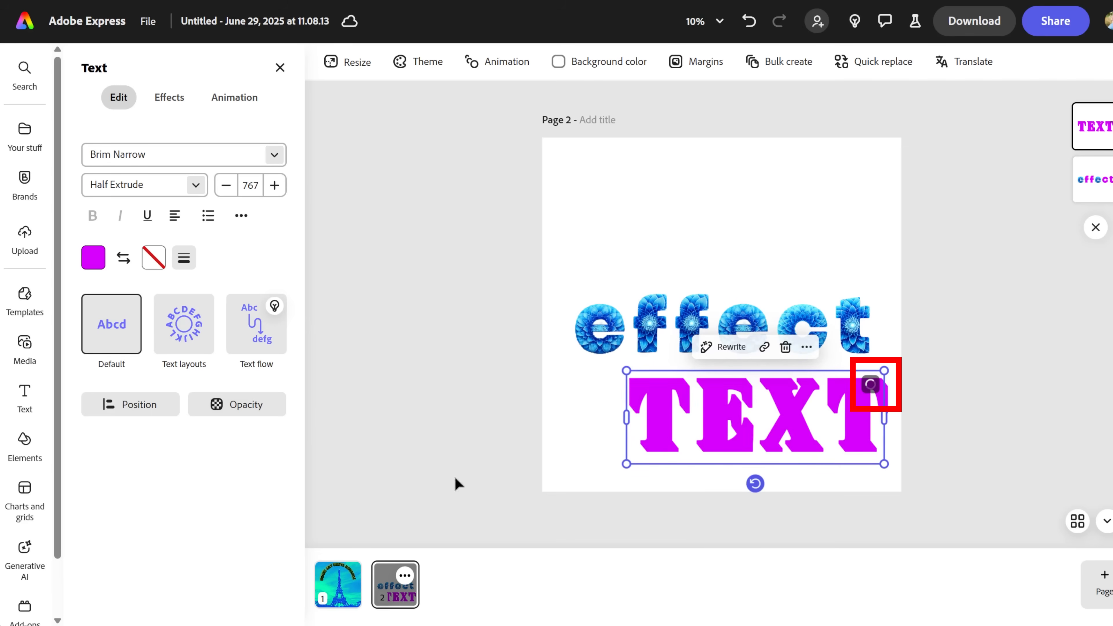
{"action": "left_click_drag", "start_coordinate": [797, 429], "coordinate": [771, 250]}
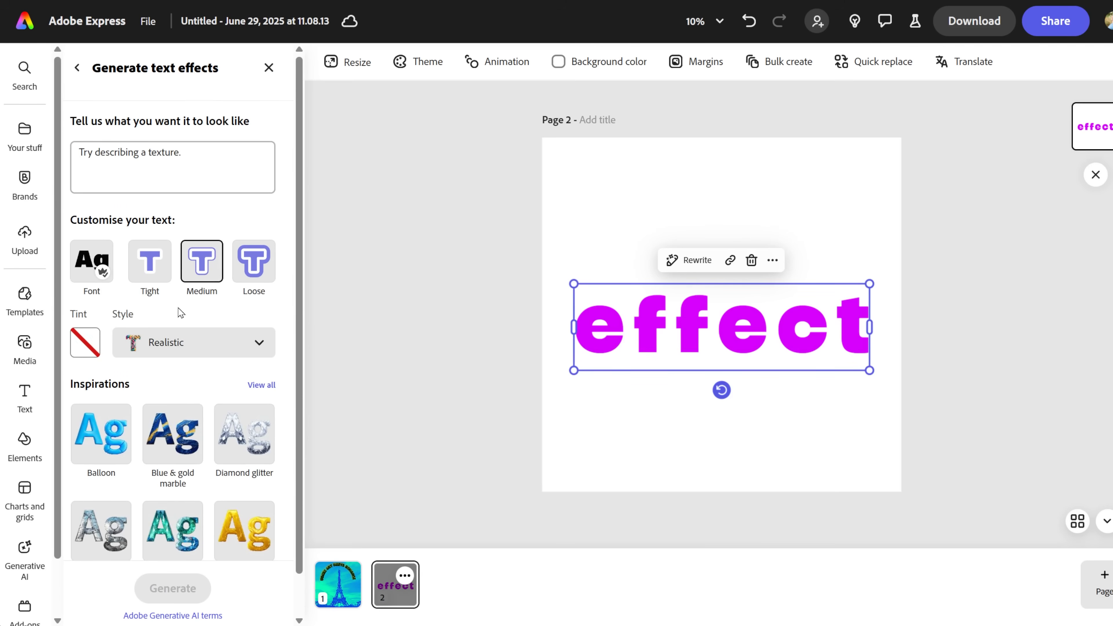
Try a generated effect on the magenta "effect" text with the prompt "tree texture", then remove the effect
{"action": "left_click", "coordinate": [137, 160]}
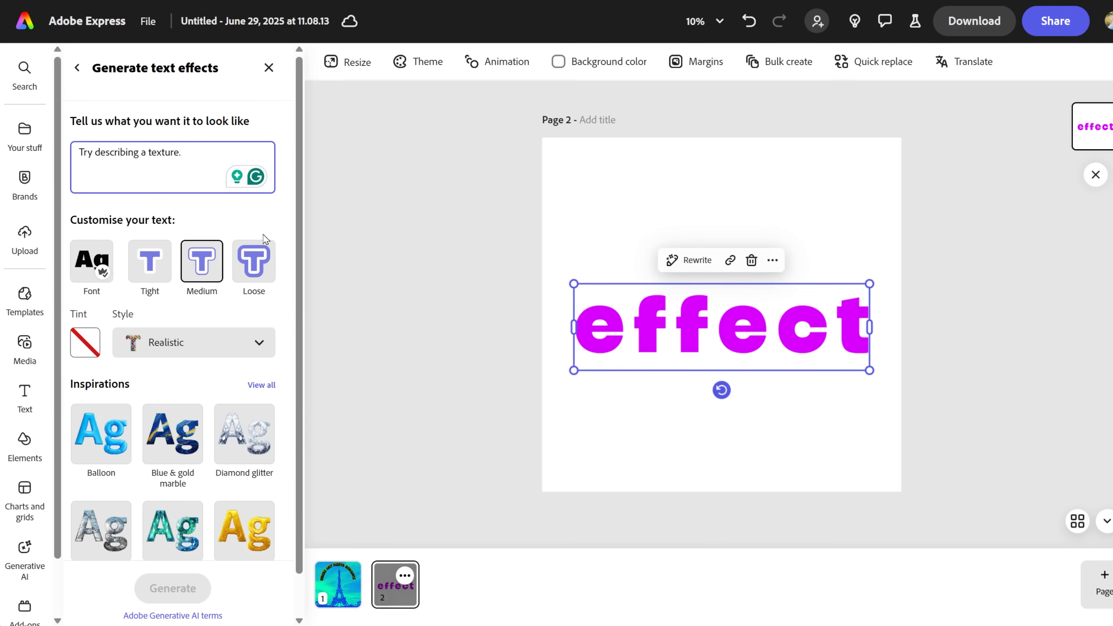
{"action": "type", "text": "tre"}
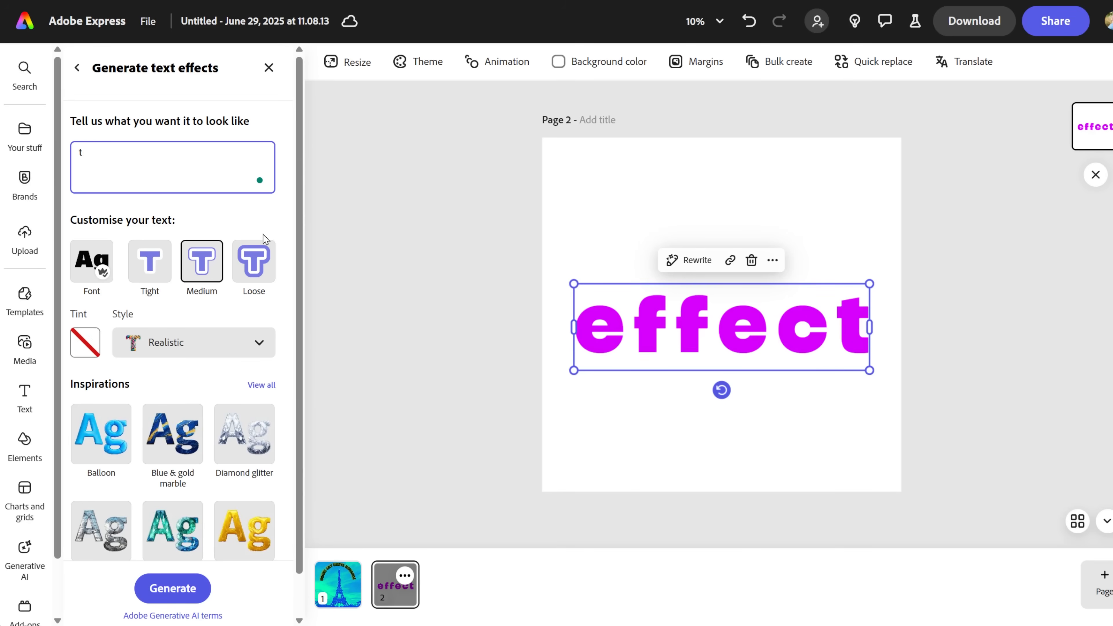
{"action": "type", "text": "wer"}
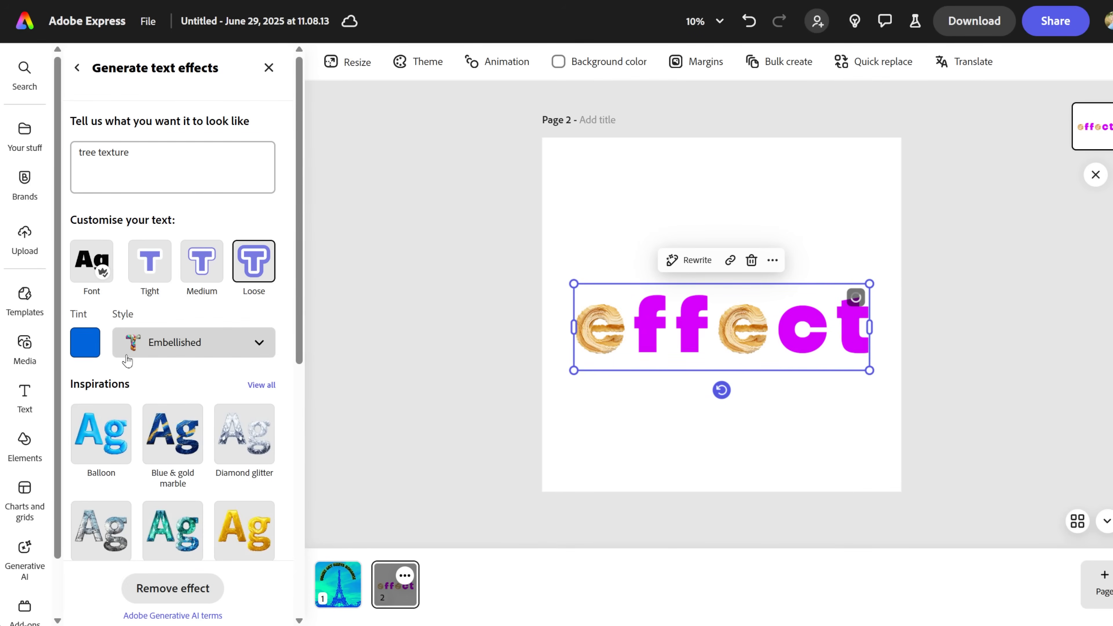
{"action": "scroll", "coordinate": [164, 381], "scroll_direction": "down", "scroll_amount": 10}
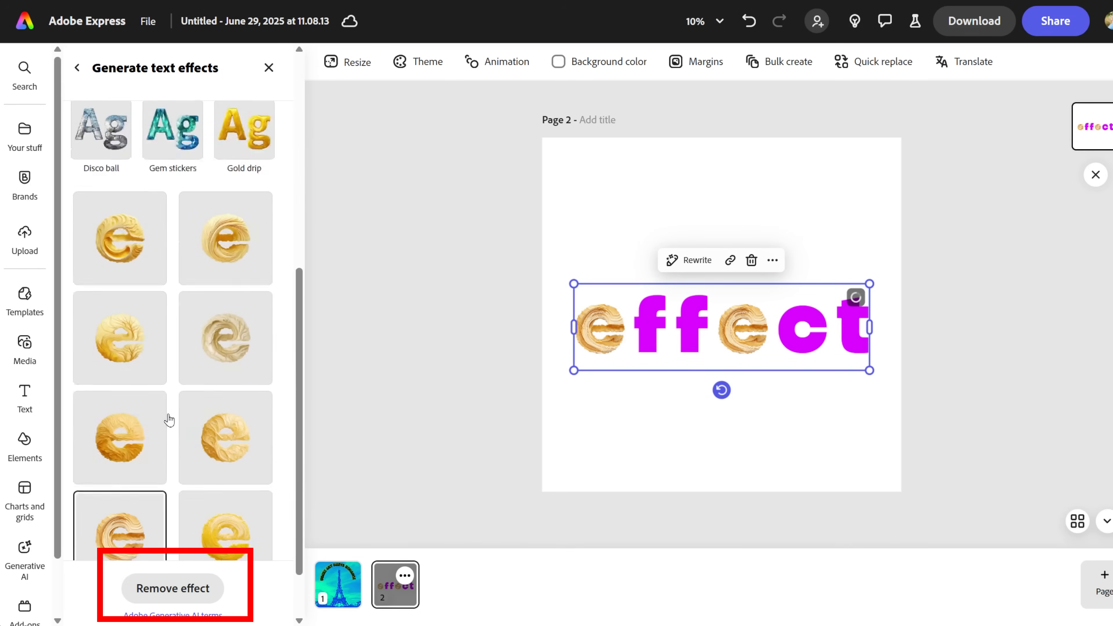
{"action": "left_click", "coordinate": [164, 599]}
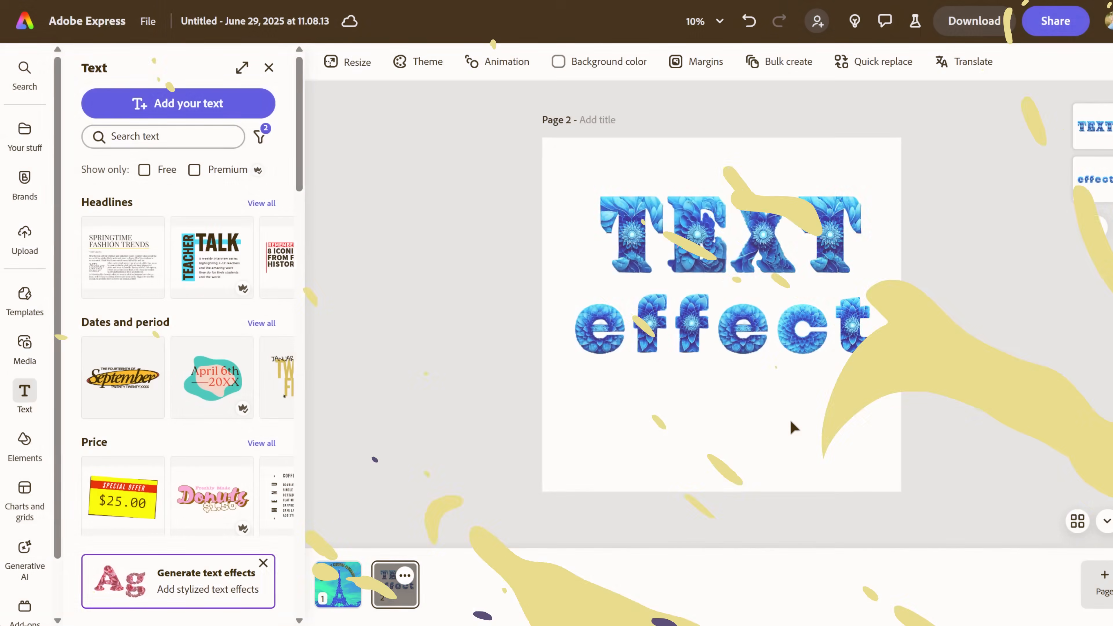
Nudge the "TEXT" word slightly left so it sits centred above "effect", and deselect it
{"action": "left_click", "coordinate": [771, 240]}
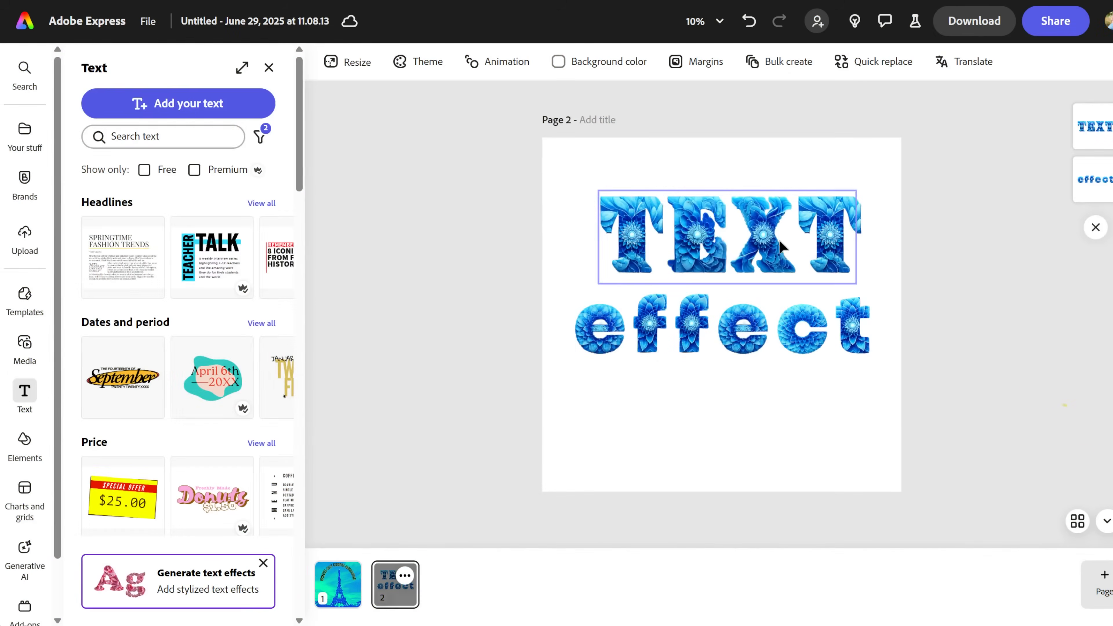
{"action": "left_click_drag", "start_coordinate": [769, 228], "coordinate": [764, 228]}
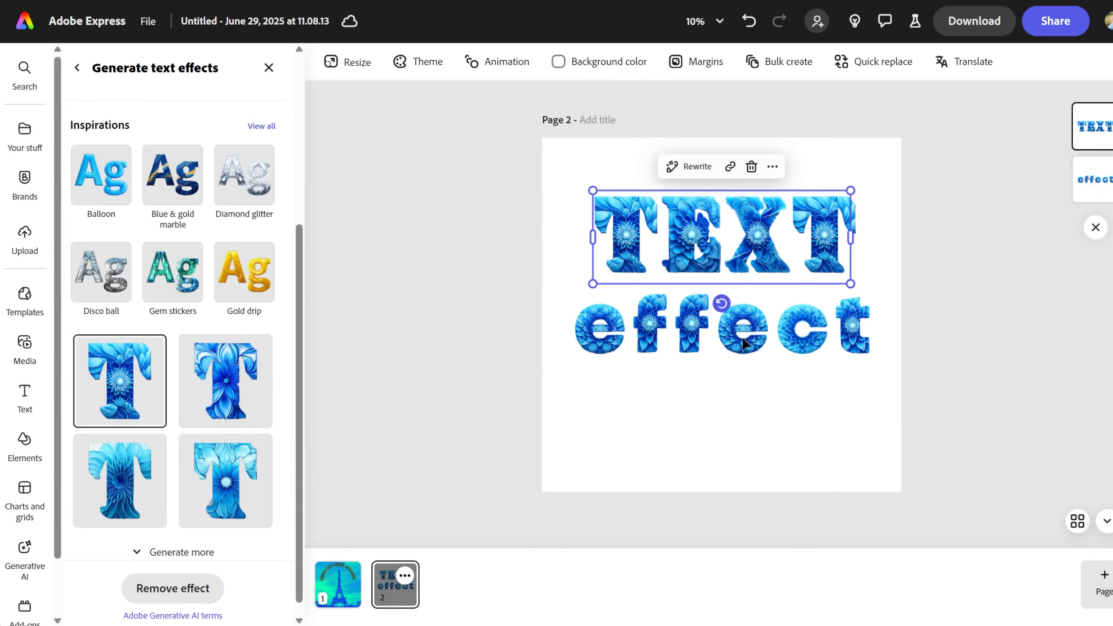
{"action": "left_click", "coordinate": [750, 451]}
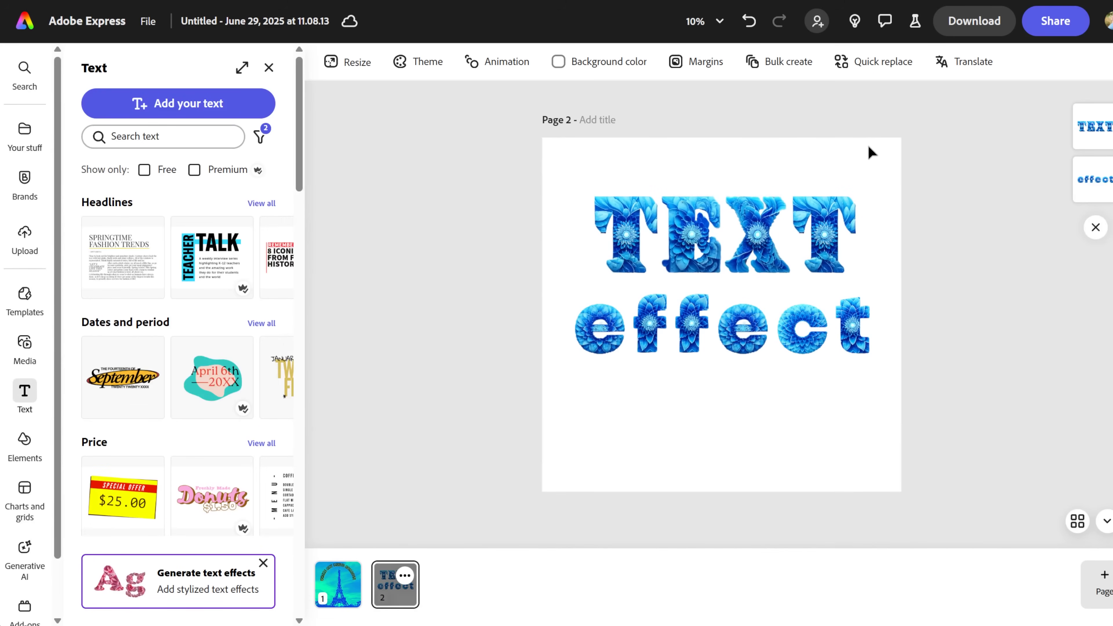
Make the page 2 background transparent and open the download options for the design
{"action": "left_click", "coordinate": [574, 63]}
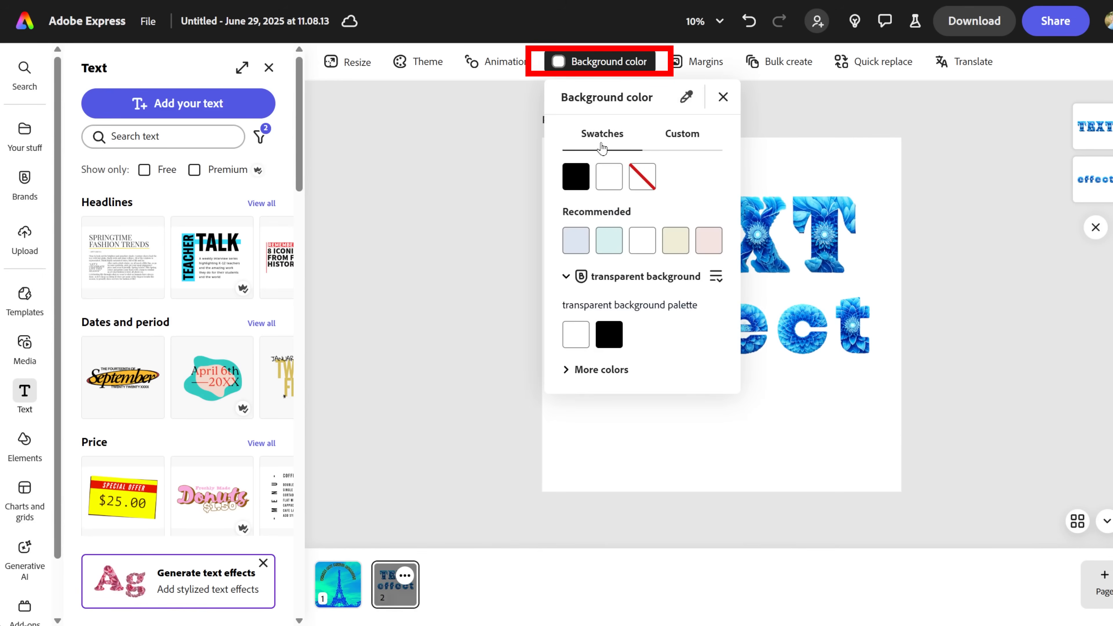
{"action": "left_click", "coordinate": [640, 178]}
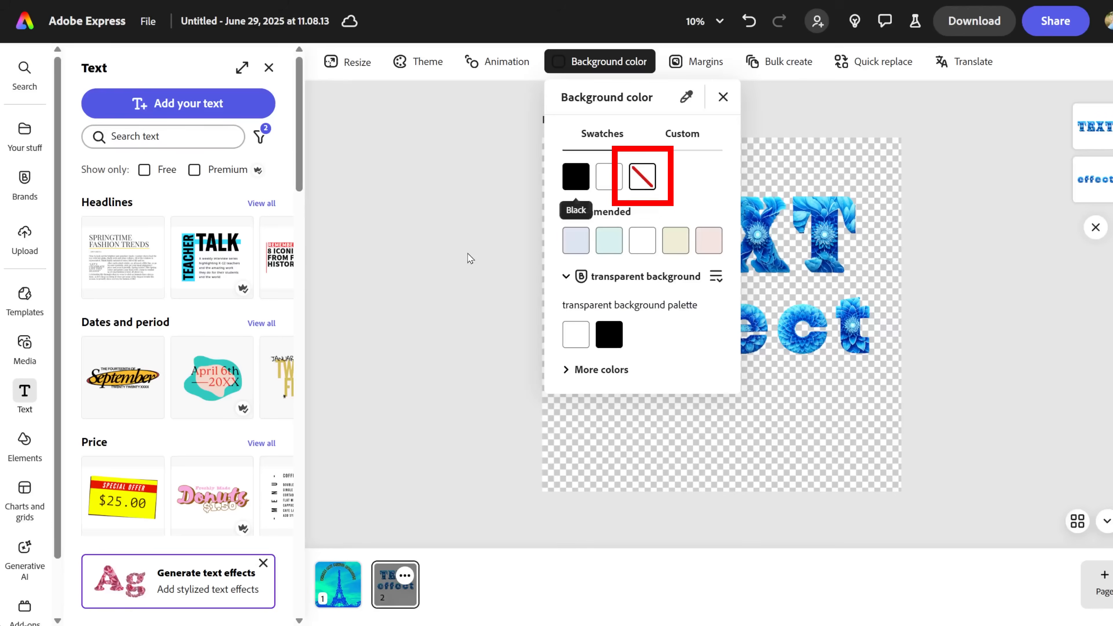
{"action": "left_click", "coordinate": [504, 464]}
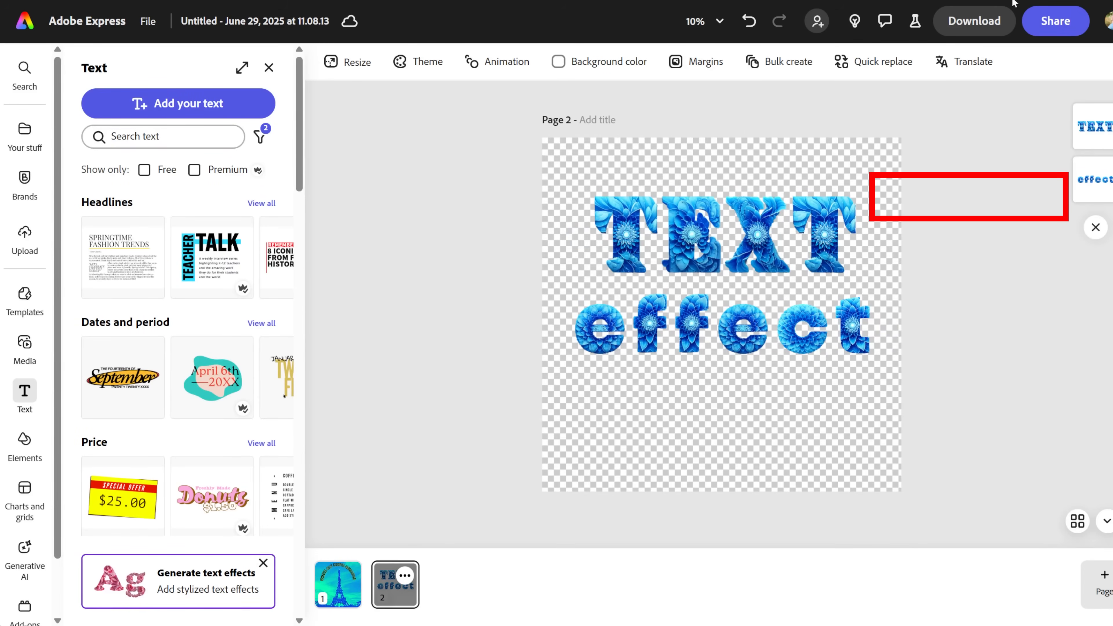
{"action": "left_click", "coordinate": [974, 20]}
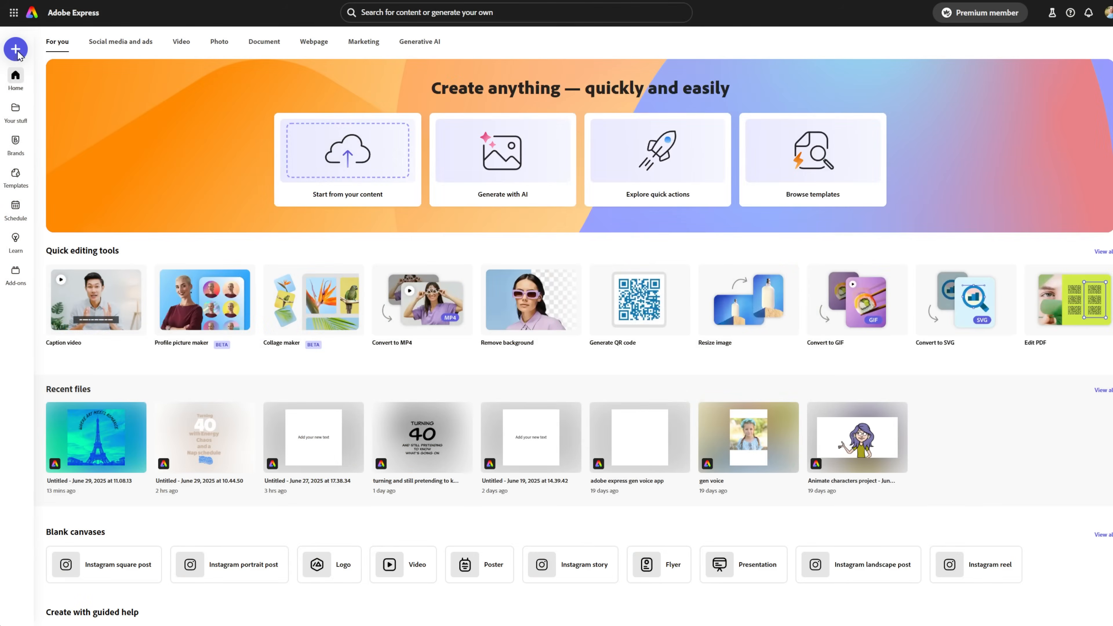
Create a new file with a custom size of 4500 by 5400 px
{"action": "left_click", "coordinate": [16, 51]}
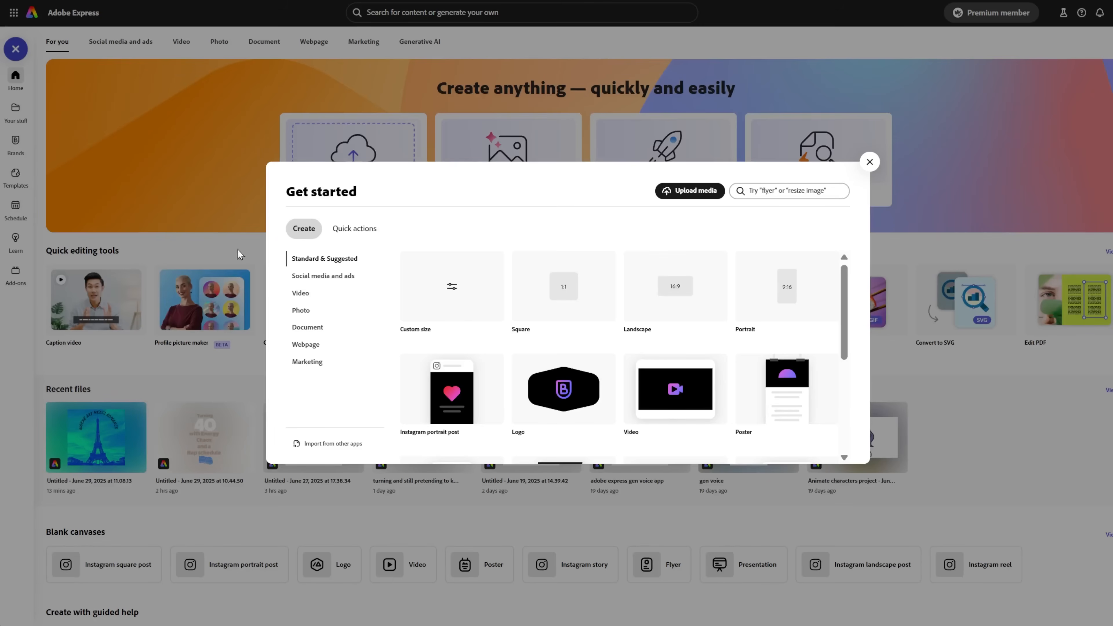
{"action": "left_click", "coordinate": [436, 301]}
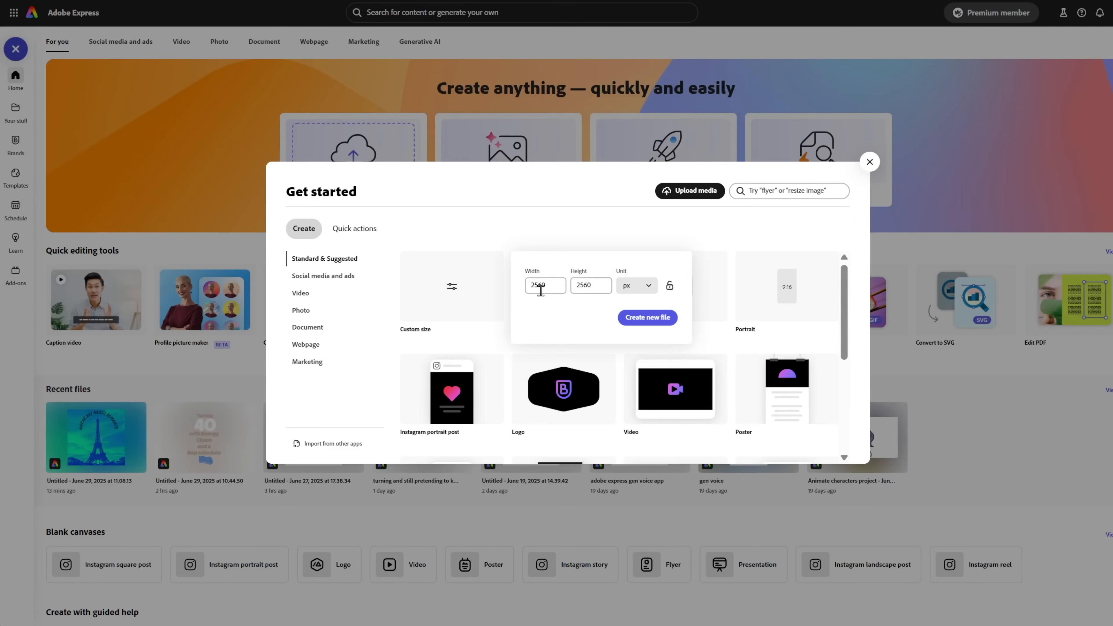
{"action": "left_click", "coordinate": [540, 289]}
{"action": "double_click", "coordinate": [538, 284]}
{"action": "type", "text": "4500"}
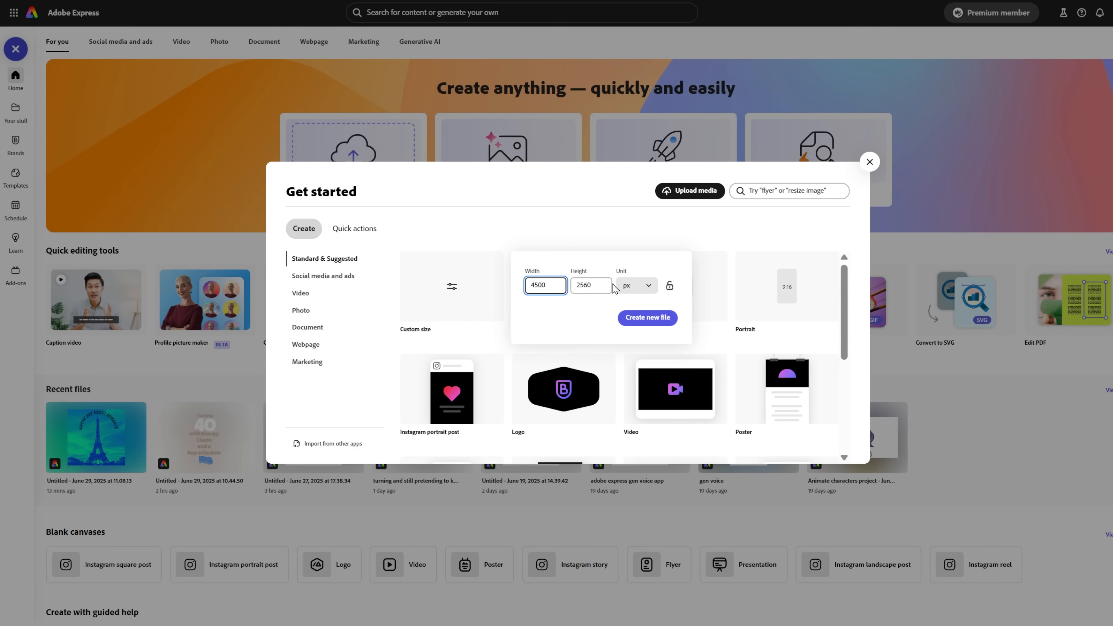
{"action": "key", "text": "Tab"}
{"action": "type", "text": "54"}
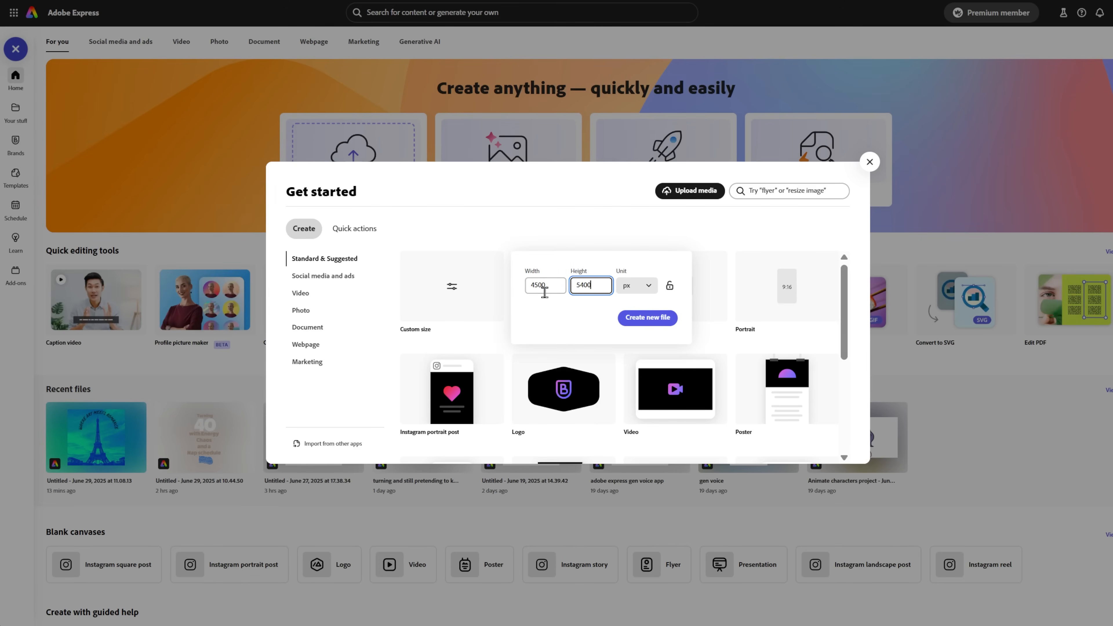
{"action": "left_click", "coordinate": [647, 317]}
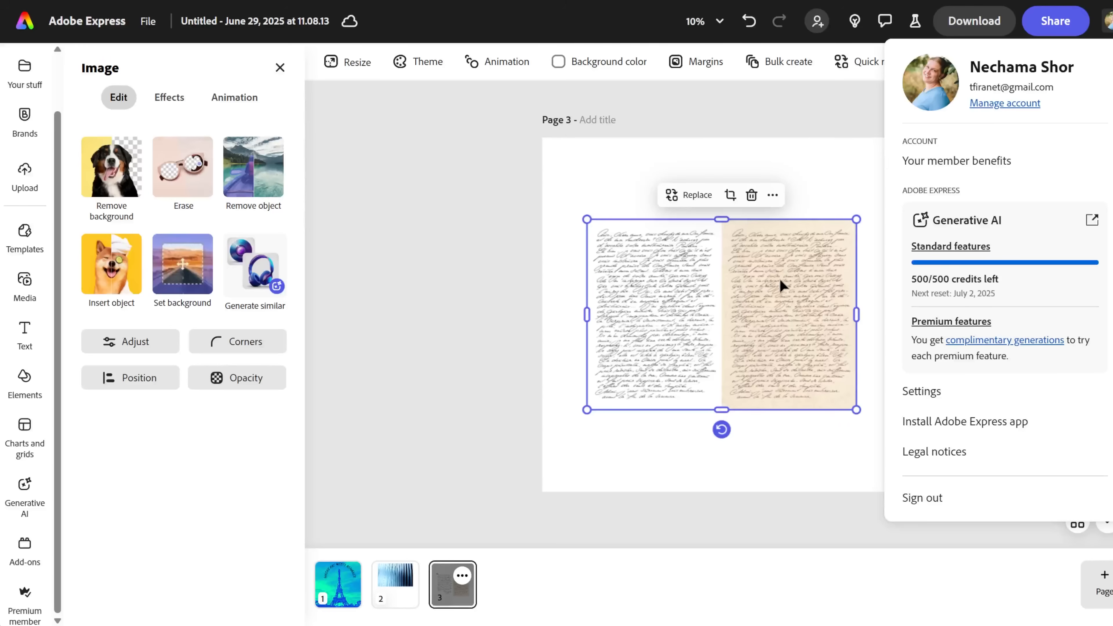
Delete the handwritten letter image from page 3 and browse the stock photo categories
{"action": "left_click", "coordinate": [725, 281]}
{"action": "key", "text": "Delete"}
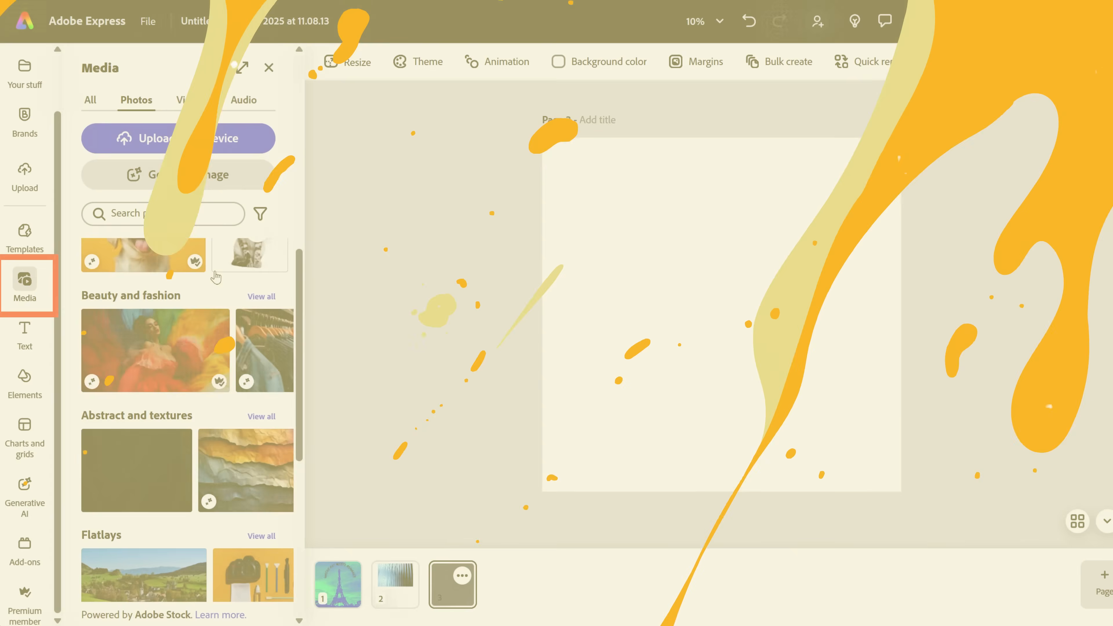
{"action": "scroll", "coordinate": [198, 327], "scroll_direction": "down", "scroll_amount": 5}
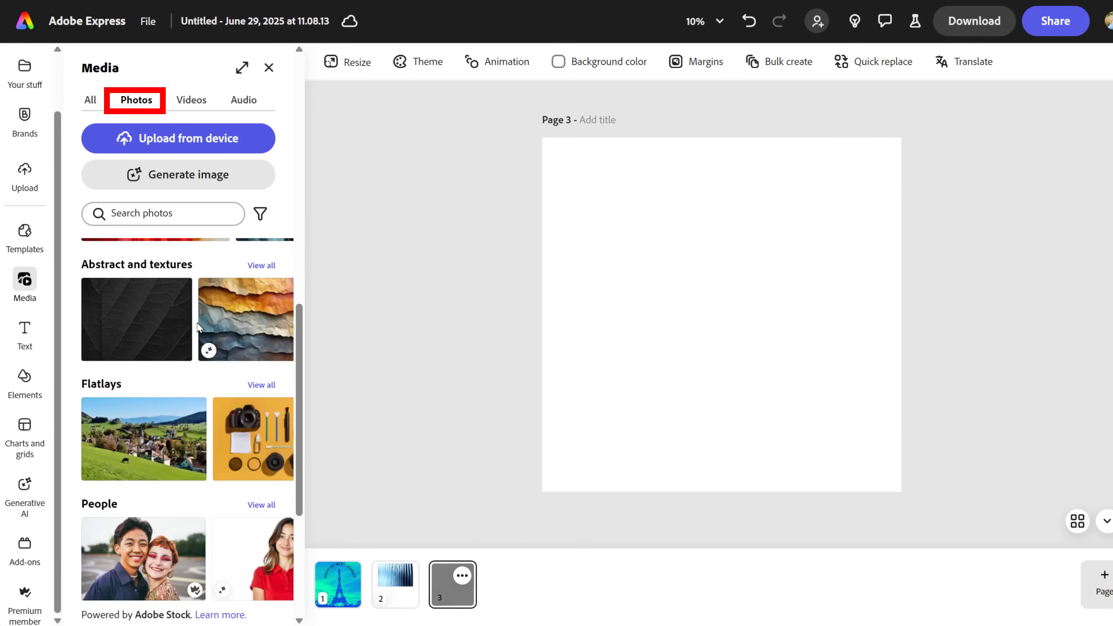
{"action": "scroll", "coordinate": [201, 333], "scroll_direction": "down", "scroll_amount": 3}
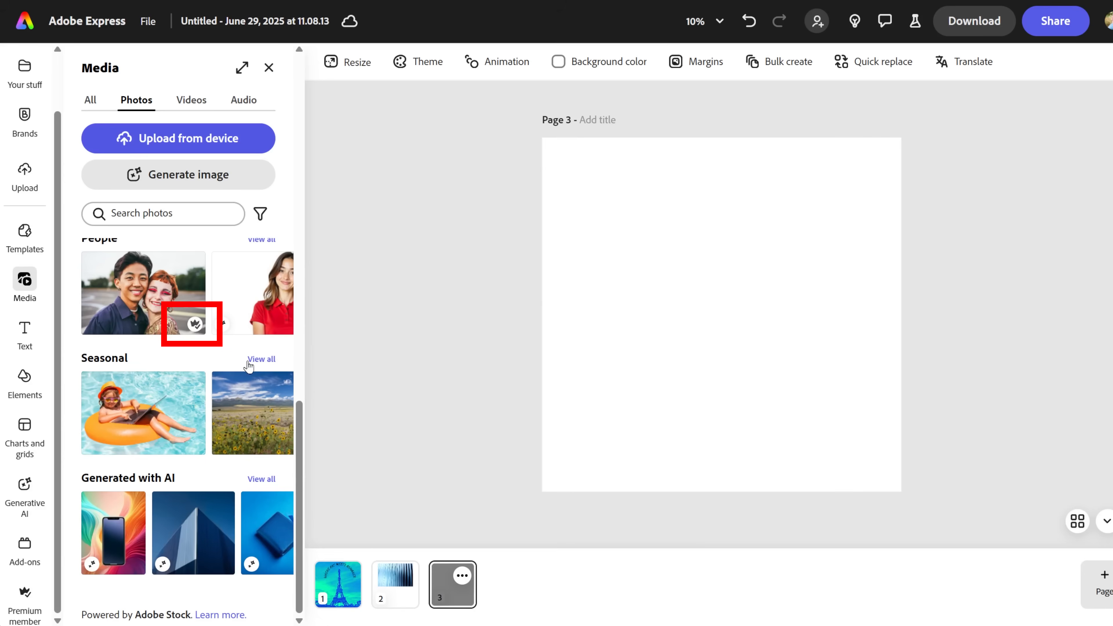
Add the Seasonal stock photo of a straw hat on a poolside lounge chair to page 3 and review its source license information
{"action": "left_click", "coordinate": [261, 359]}
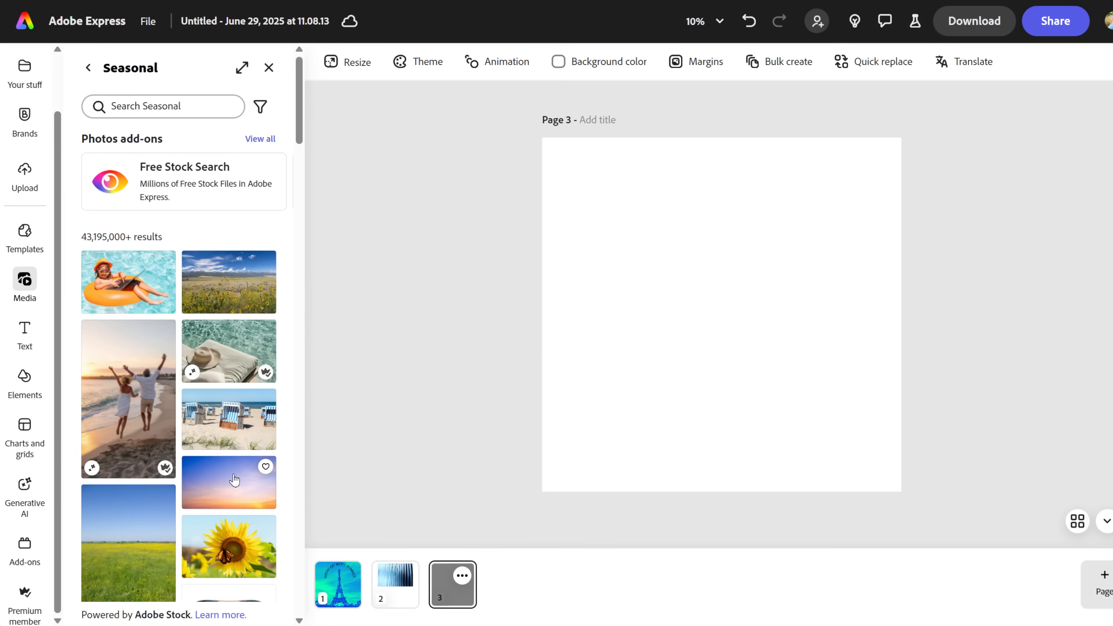
{"action": "left_click", "coordinate": [229, 350]}
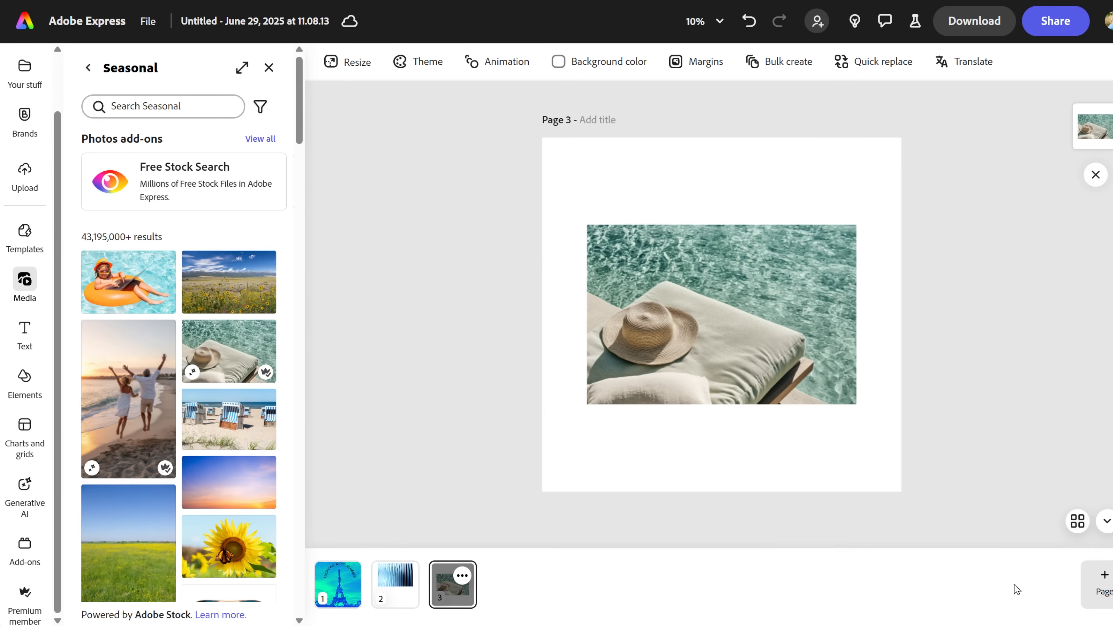
{"action": "right_click", "coordinate": [719, 343]}
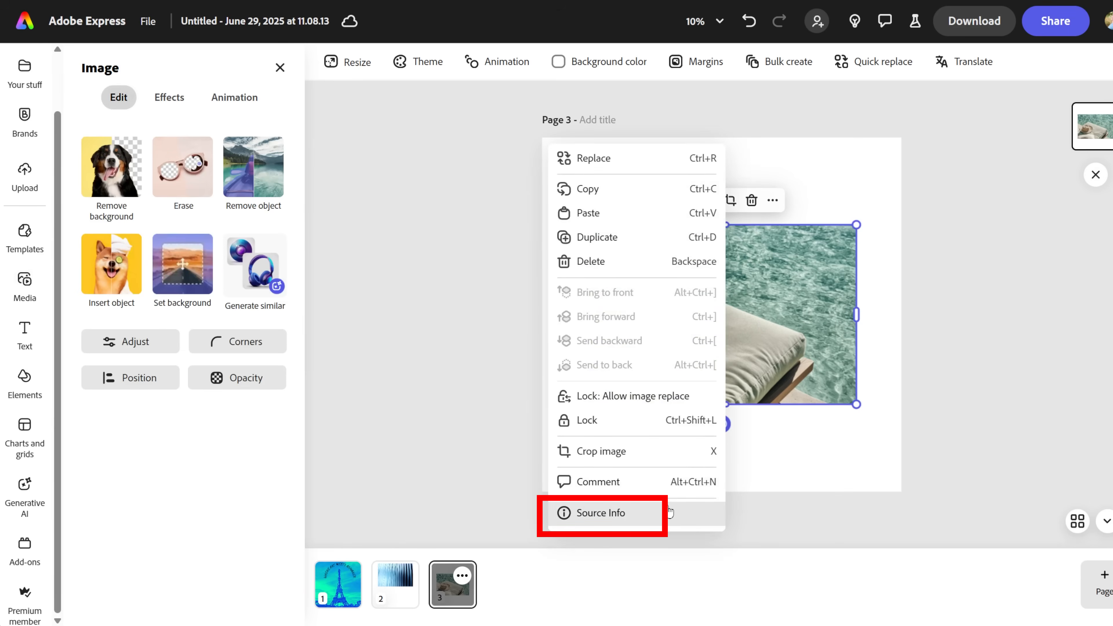
{"action": "left_click", "coordinate": [669, 513]}
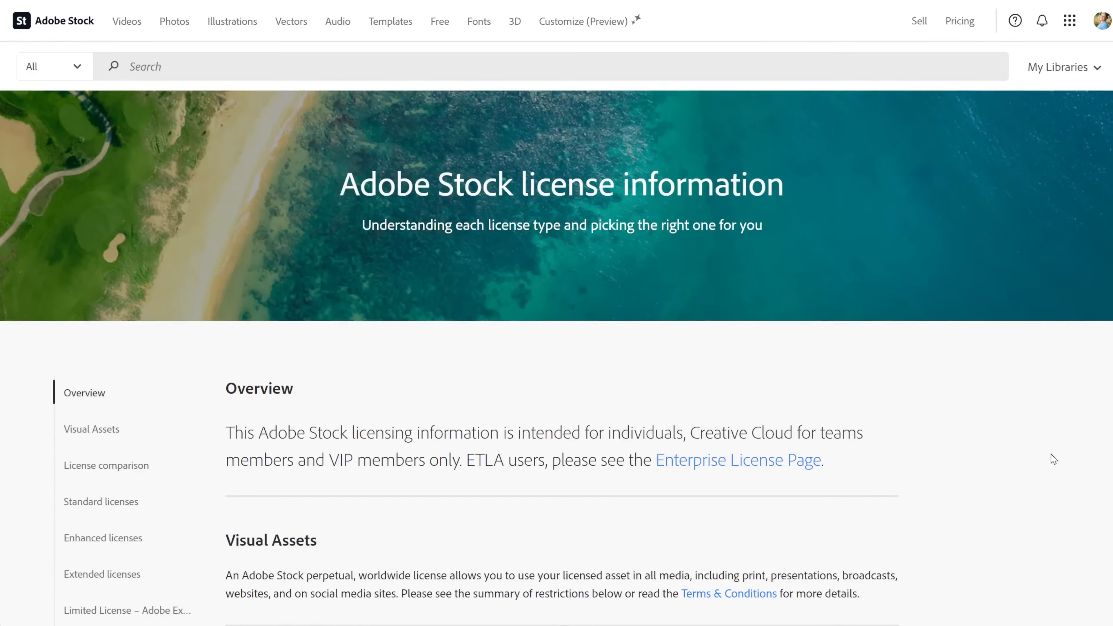
{"action": "scroll", "coordinate": [1054, 457], "scroll_direction": "down", "scroll_amount": 10}
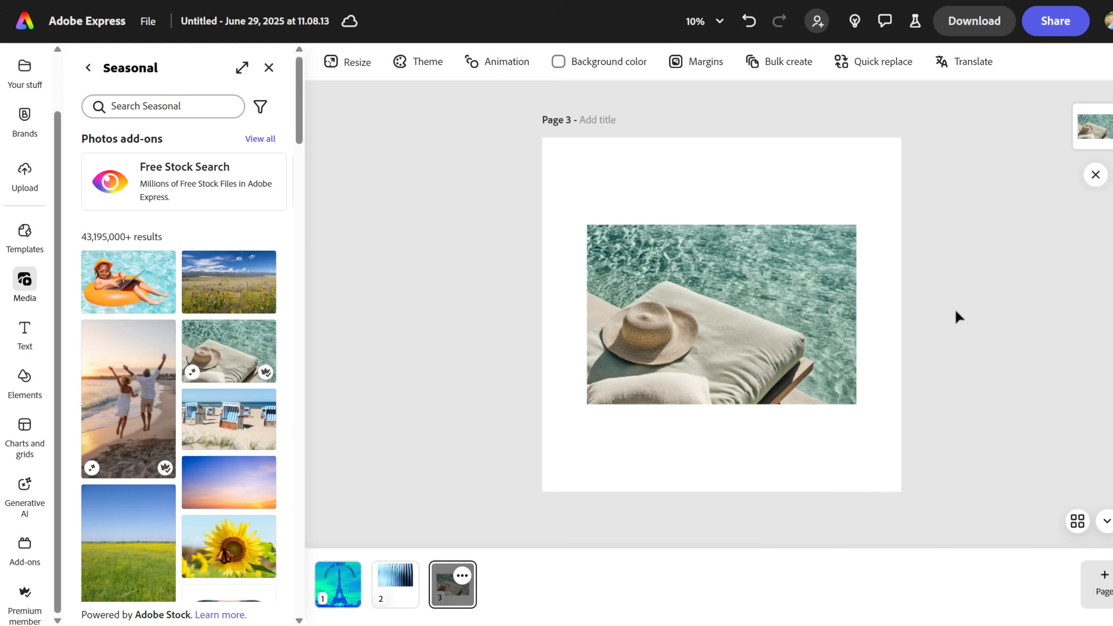
Download the selected page 3 as a PNG using the recommended settings
{"action": "left_click", "coordinate": [974, 24]}
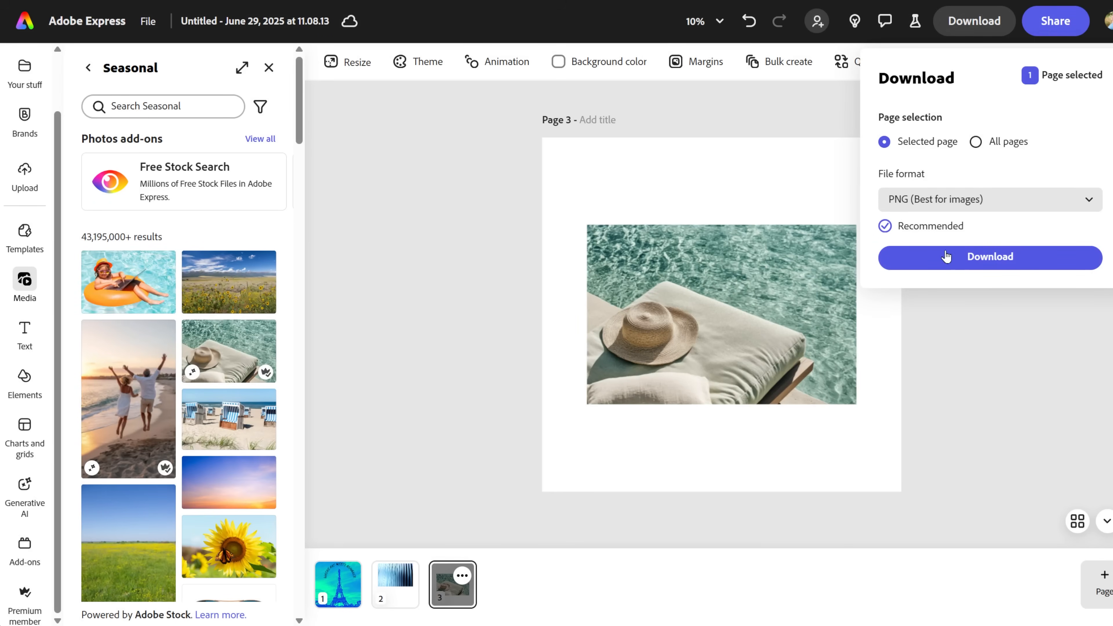
{"action": "left_click", "coordinate": [968, 263]}
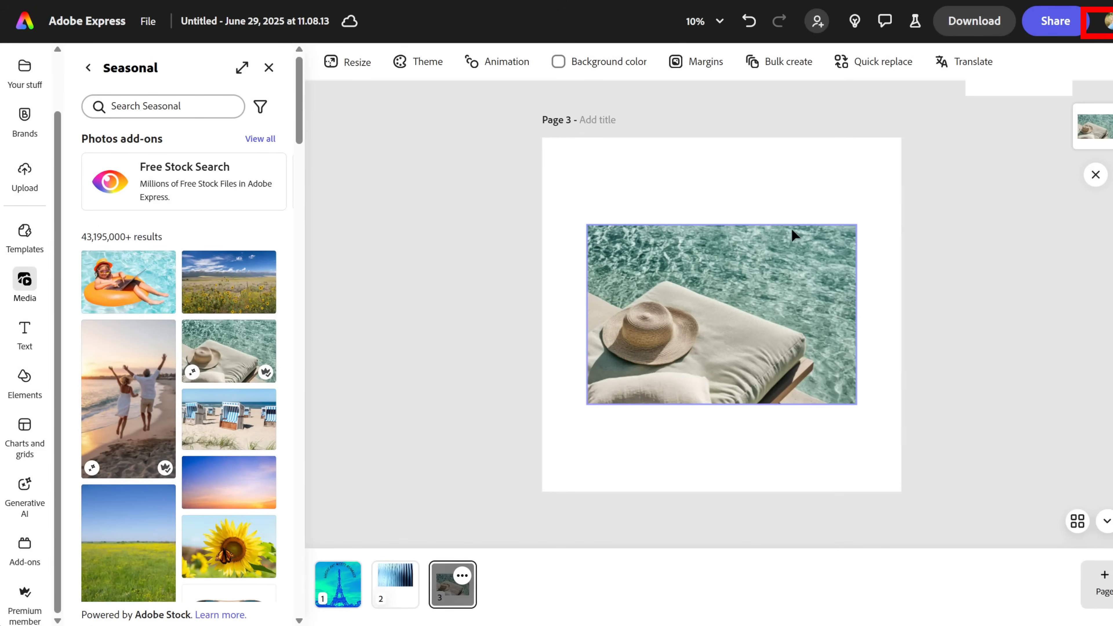
Switch to Adobe Stock through the Adobe account page and open the License History
{"action": "left_click", "coordinate": [1108, 21]}
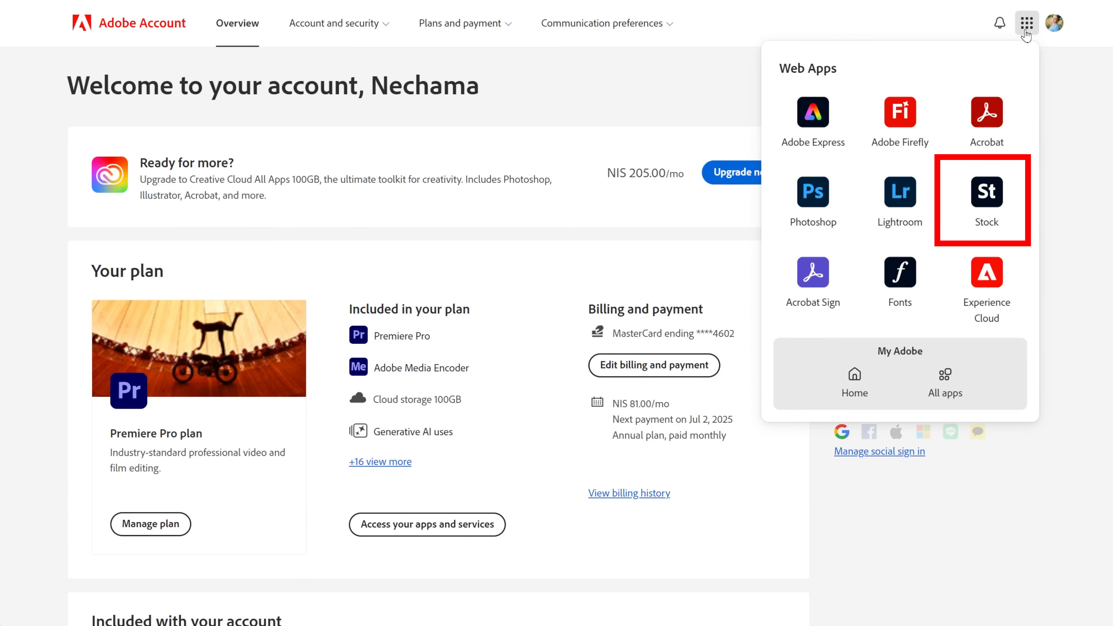
{"action": "left_click", "coordinate": [1002, 197]}
{"action": "left_click", "coordinate": [1098, 24]}
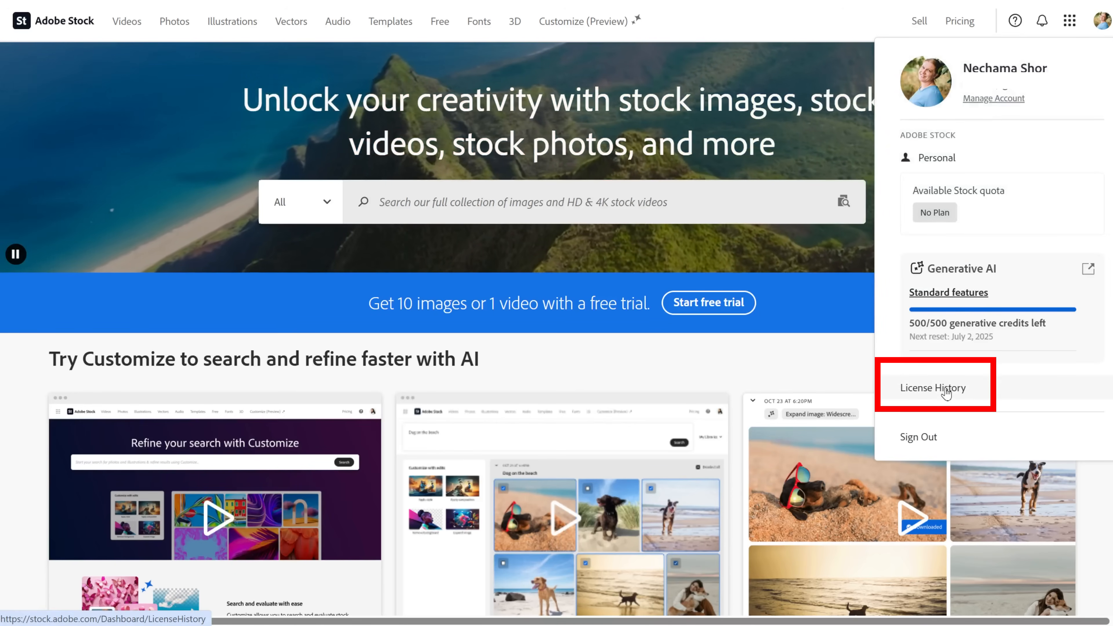
{"action": "left_click", "coordinate": [946, 389]}
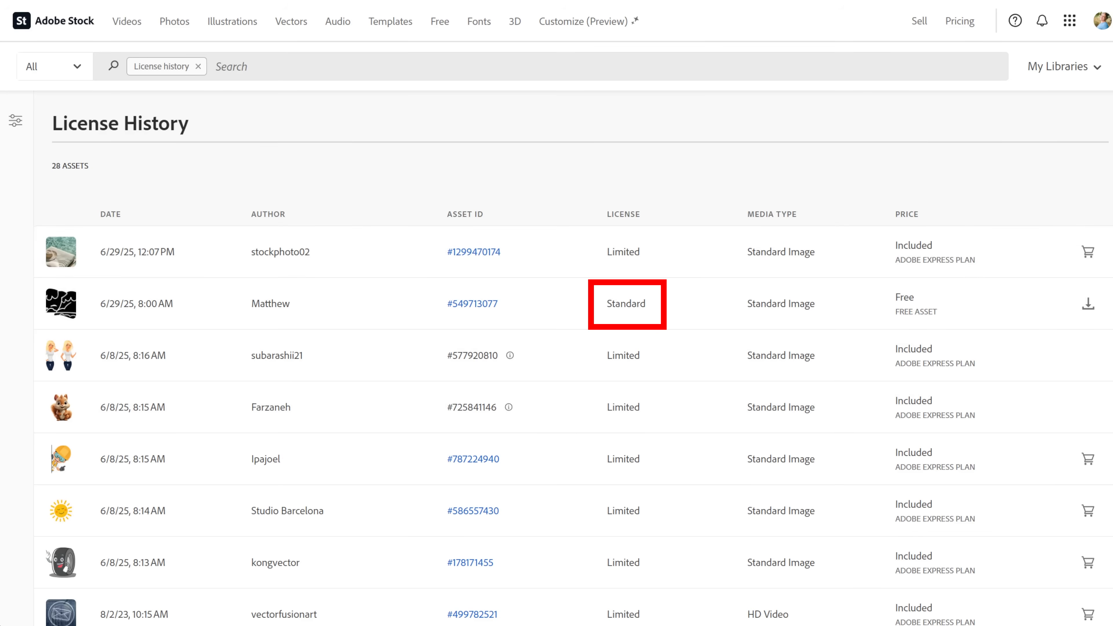
Open the straw hat photo's asset page, choose the Extended License, view its payment form, and close it without ordering
{"action": "left_click", "coordinate": [469, 251]}
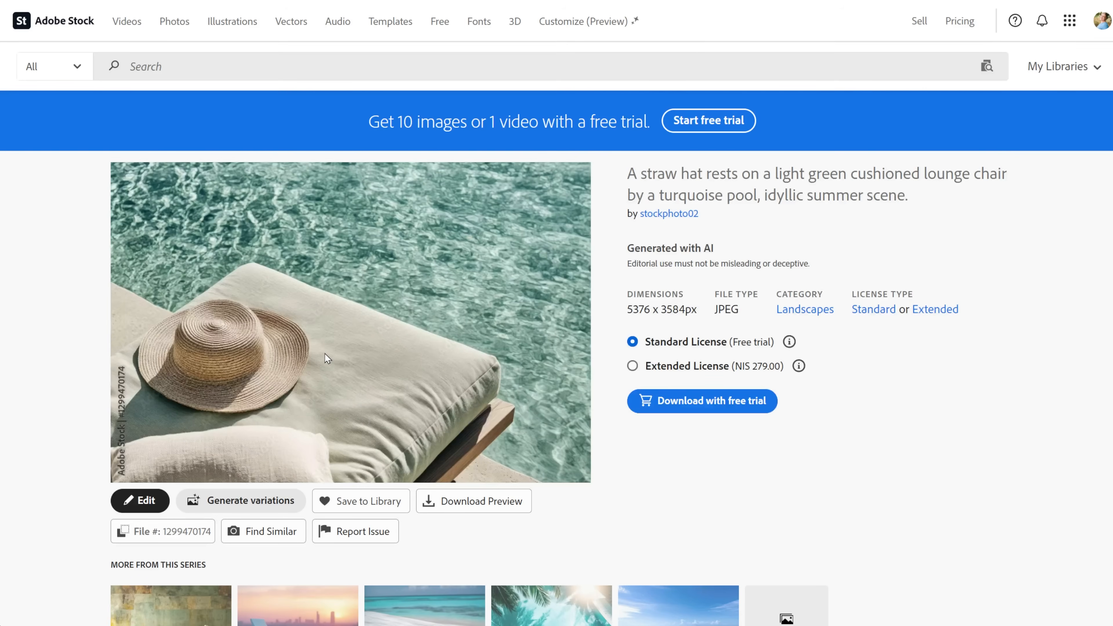
{"action": "left_click", "coordinate": [635, 367]}
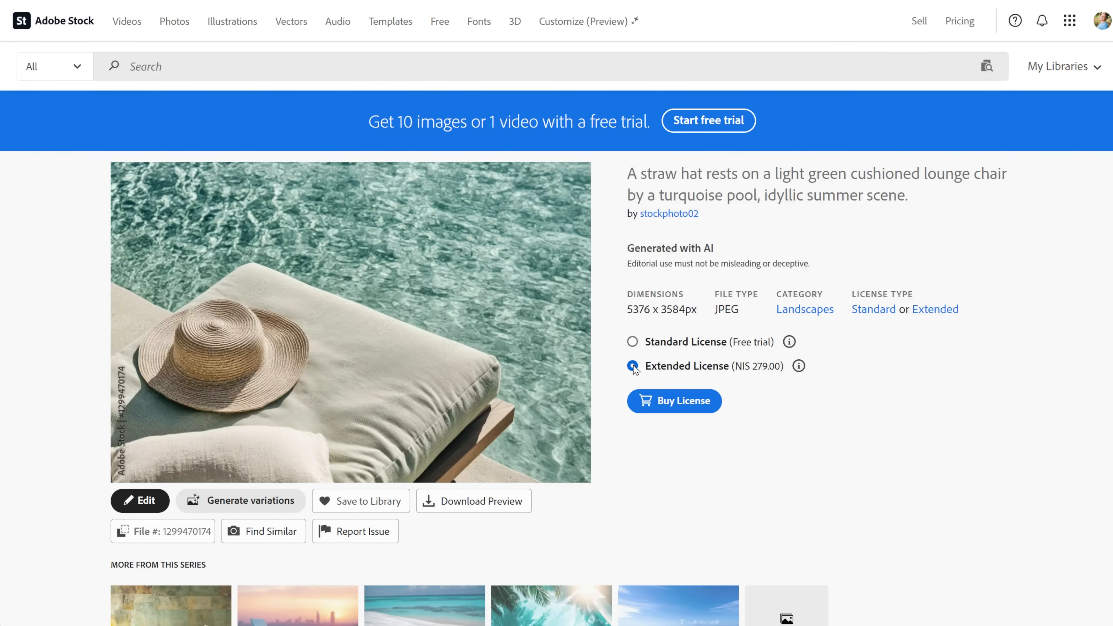
{"action": "left_click", "coordinate": [682, 412]}
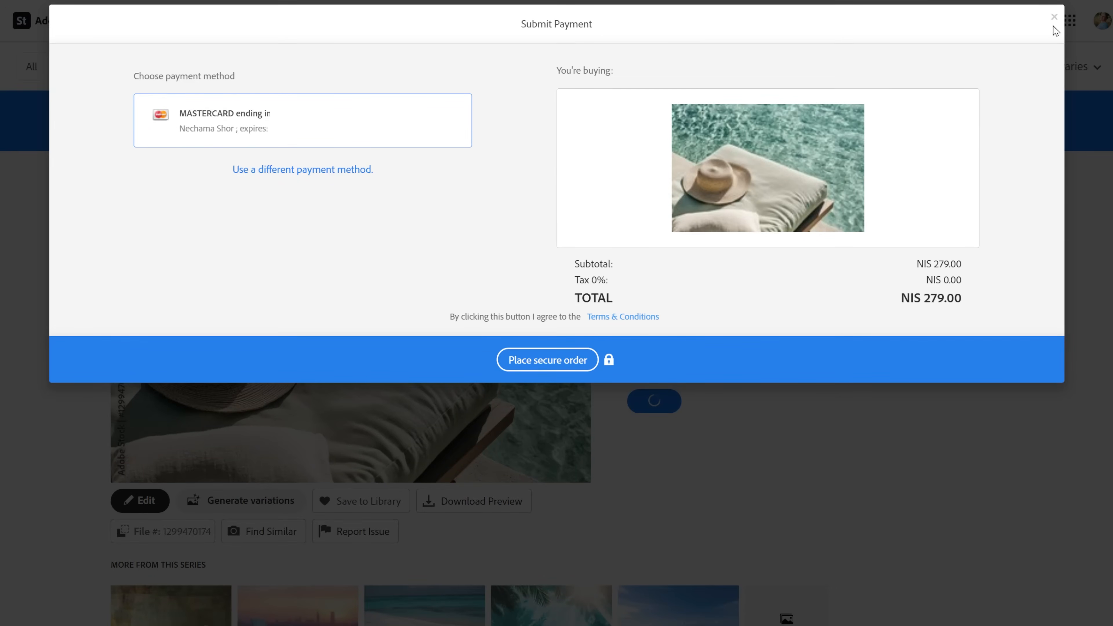
{"action": "left_click", "coordinate": [1053, 18]}
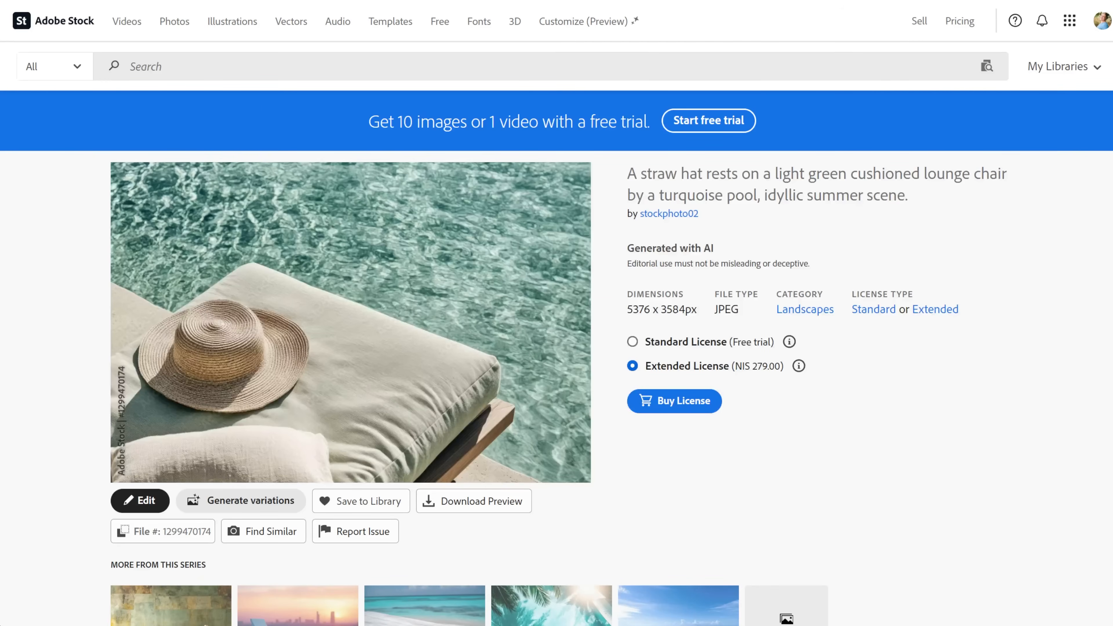